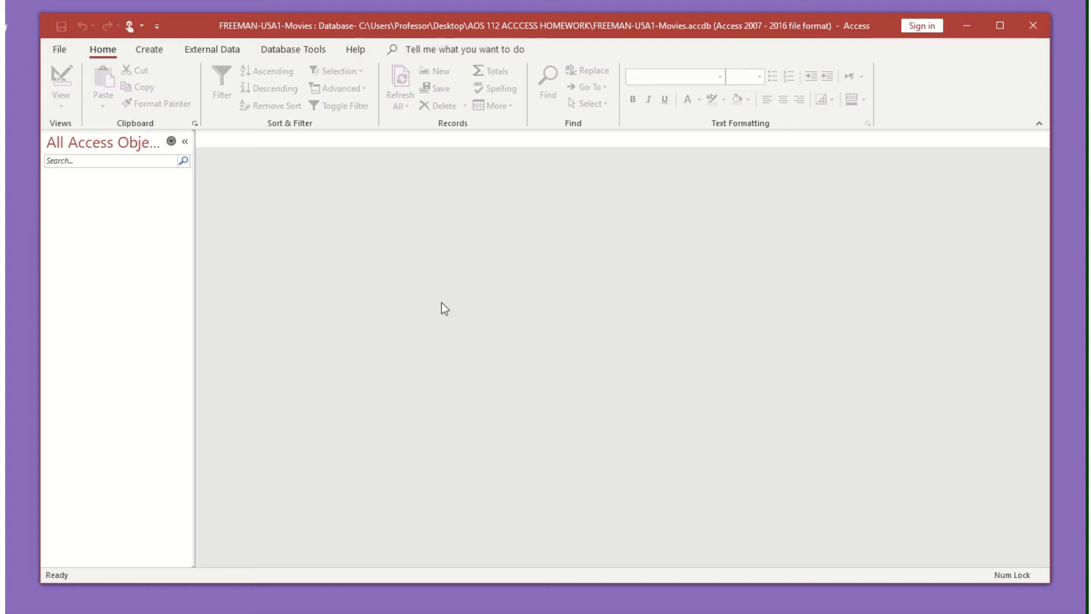
# Step: Create a new table in Design View and add an ID field with the Number data type
pyautogui.click(152, 50)
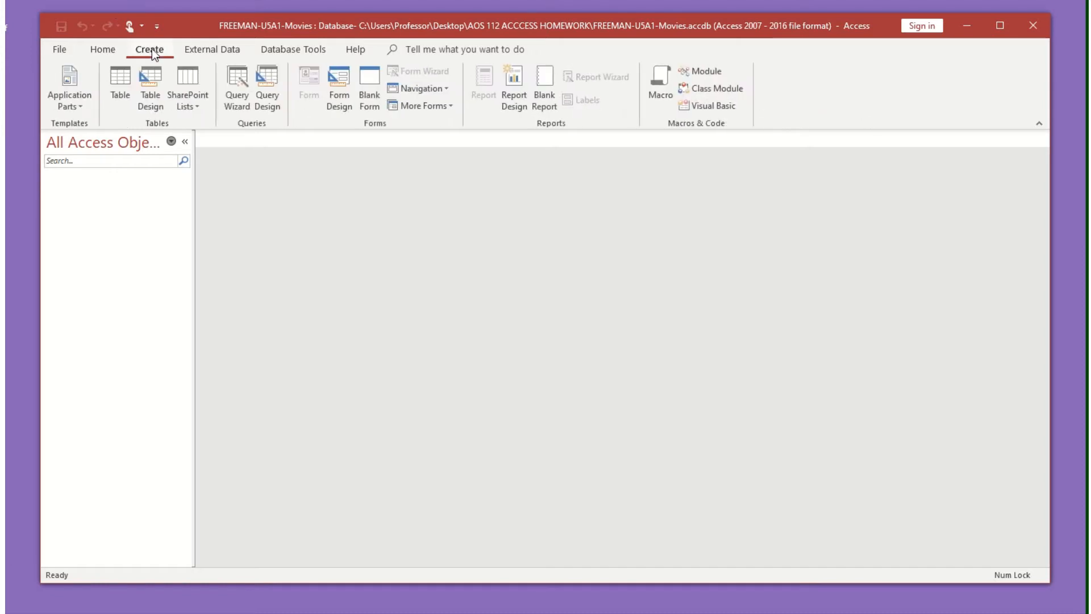
pyautogui.click(161, 91)
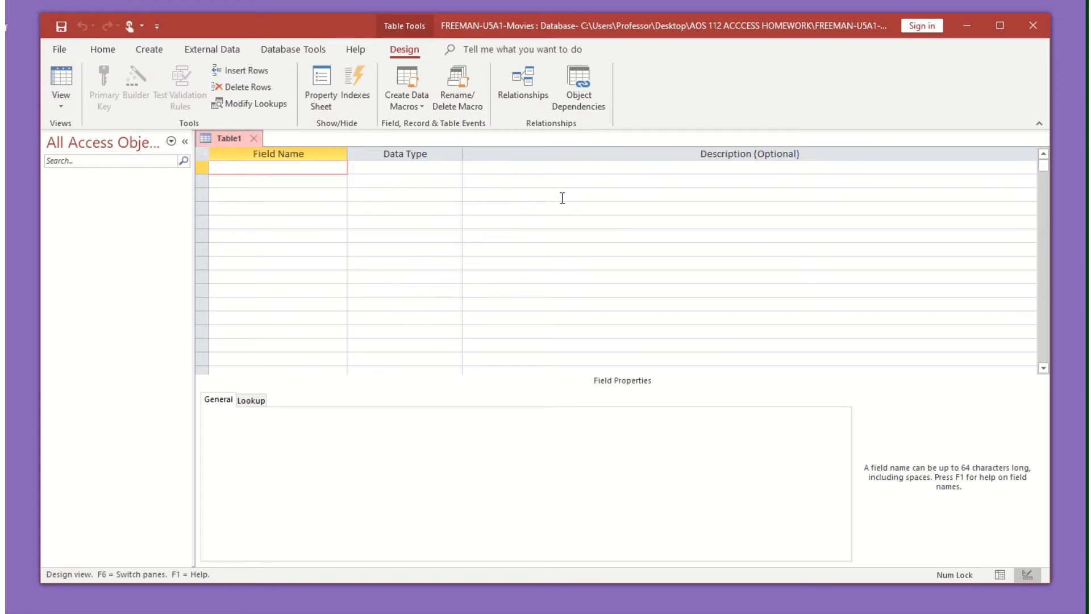
pyautogui.write('ID')
pyautogui.press('Tab')
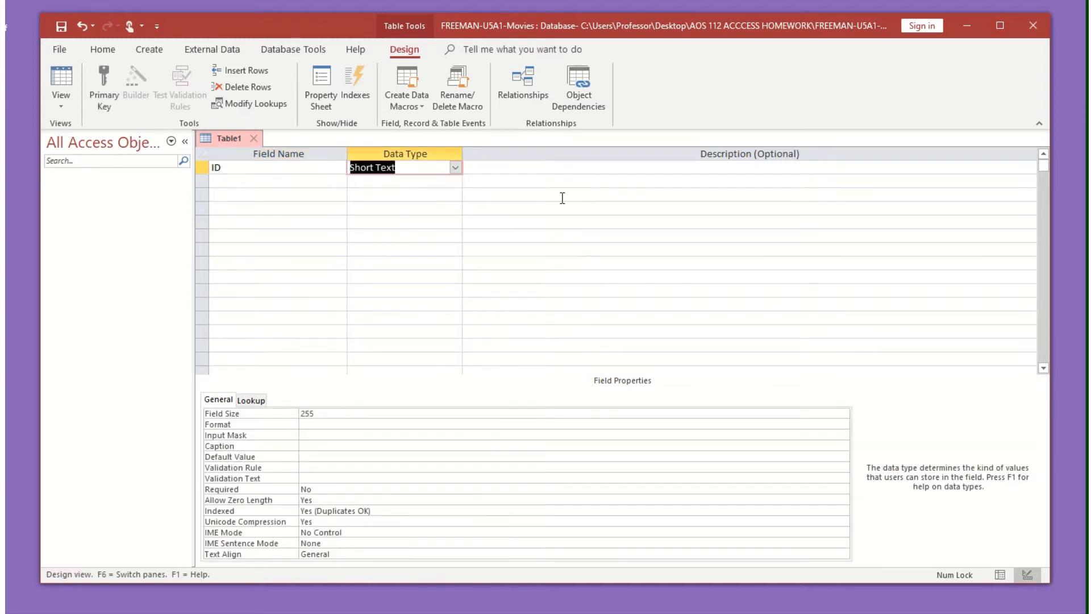
pyautogui.write('number')
pyautogui.press('Tab')
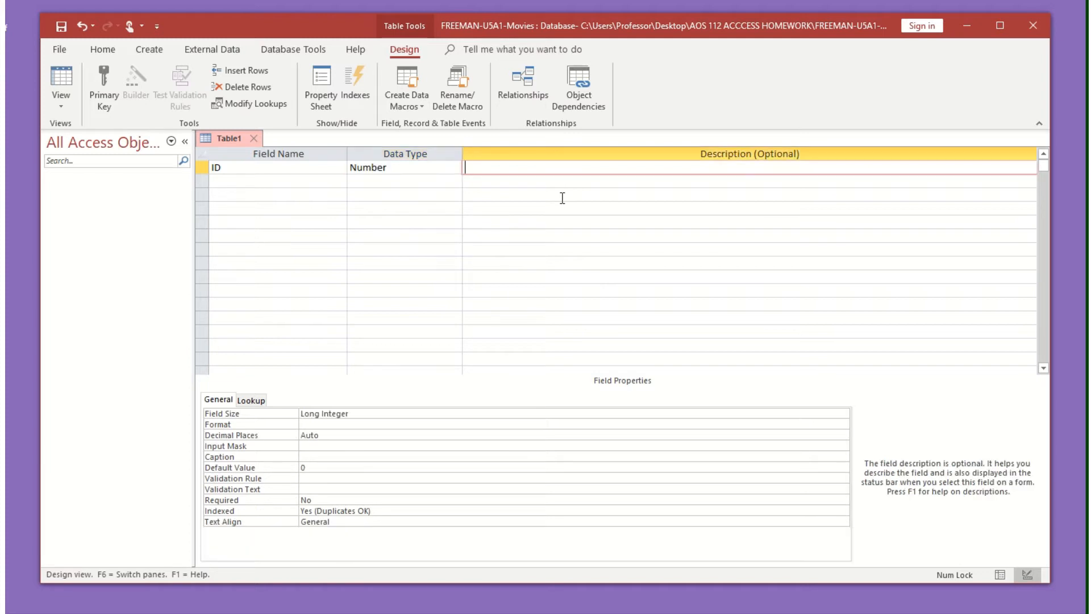
pyautogui.press('Tab')
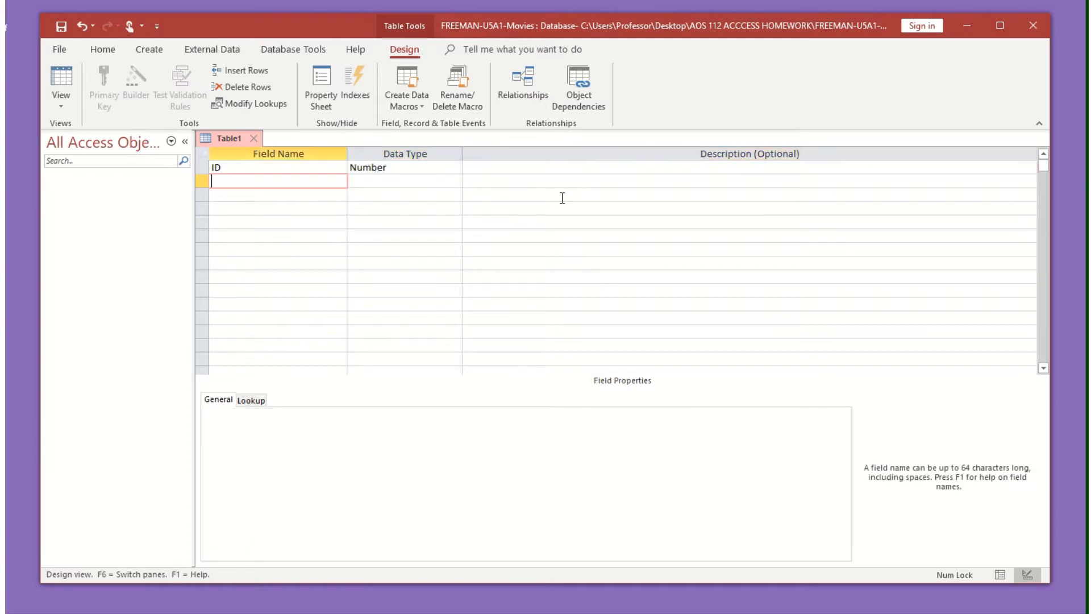
# Step: Add a Title field with the Short Text data type below ID
pyautogui.write('Title')
pyautogui.press('Tab')
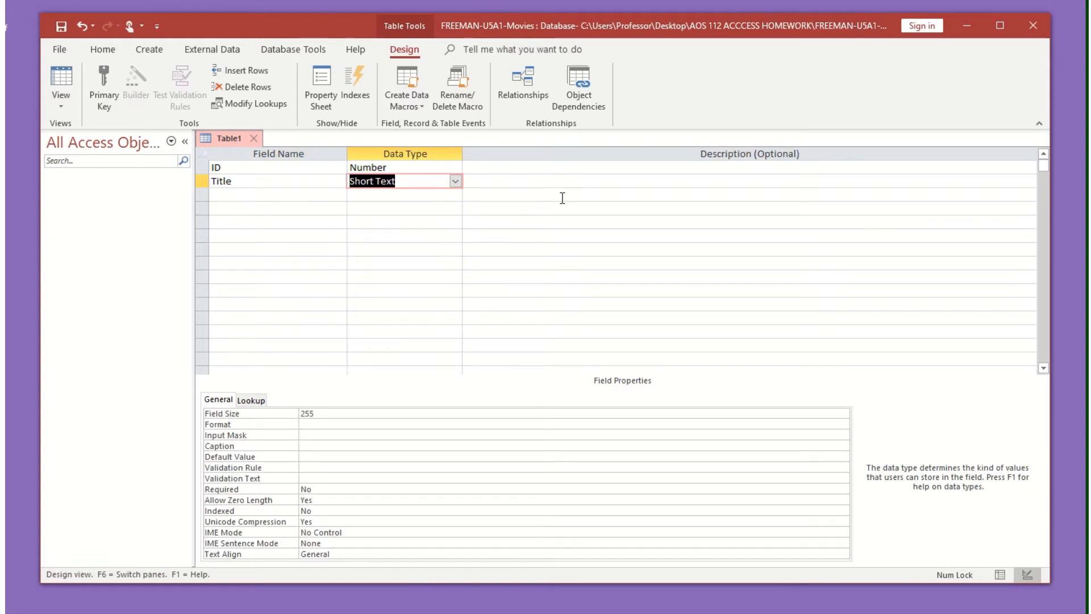
pyautogui.press('Tab')
pyautogui.press('Tab')
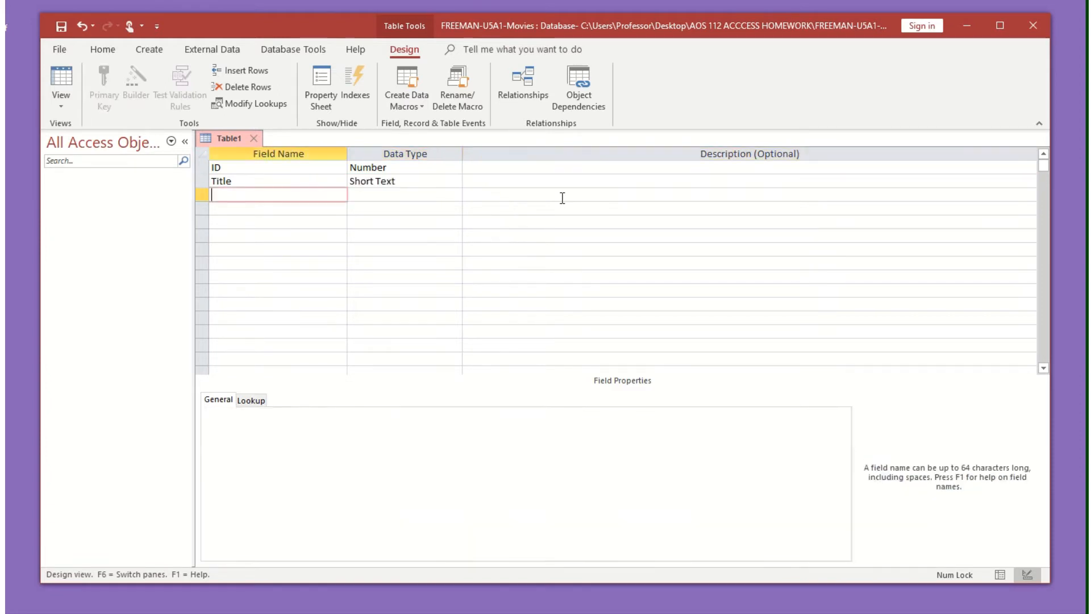
# Step: Add a Rating field using the Lookup Wizard, choosing to type in the lookup values
pyautogui.write('Rating')
pyautogui.press('Tab')
pyautogui.write('L')
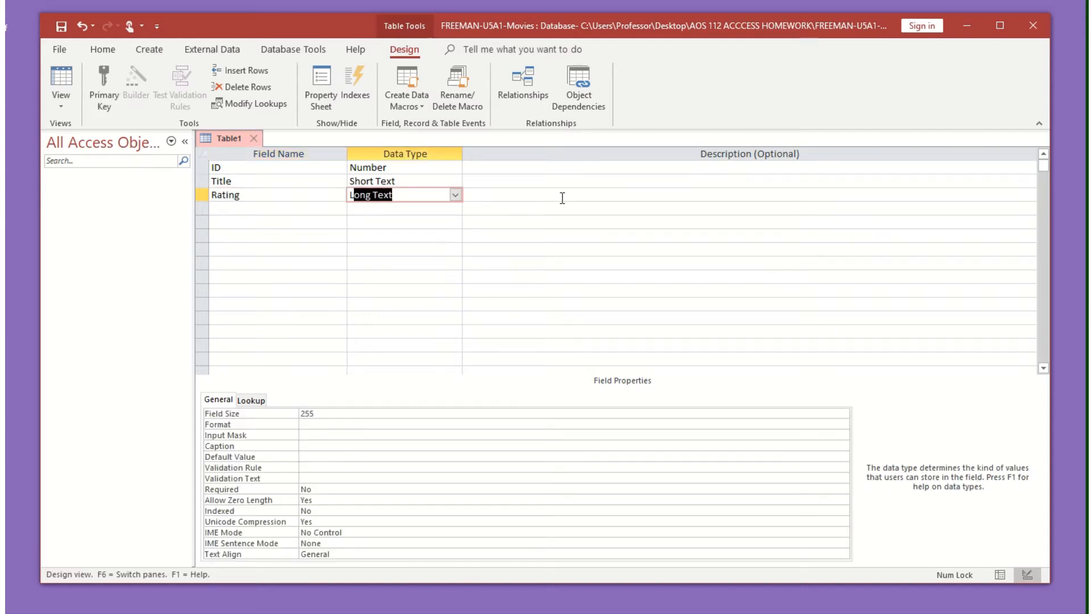
pyautogui.write('ookup Wizard...')
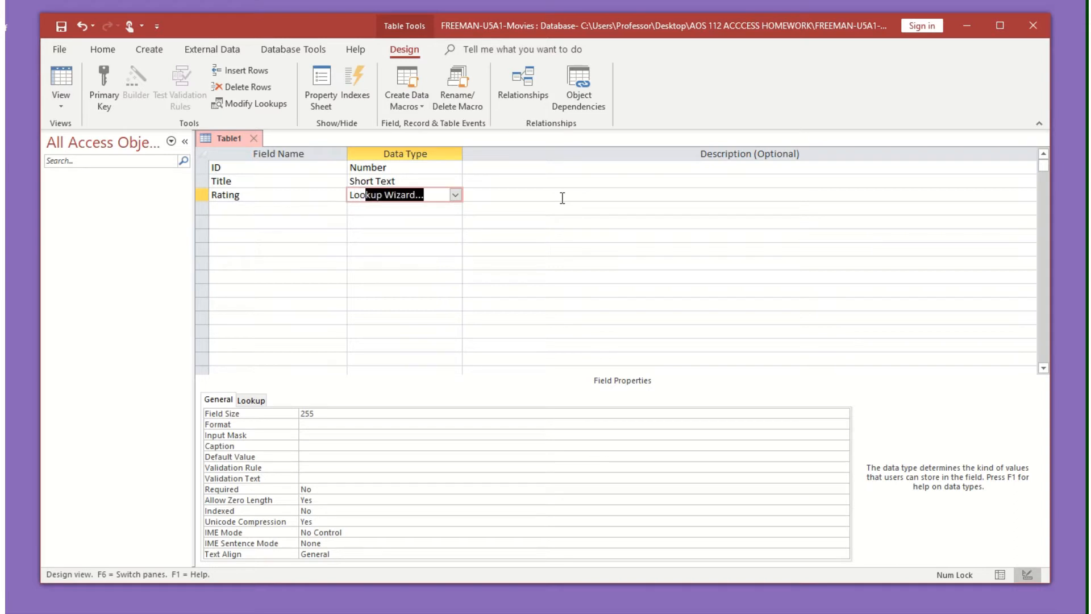
pyautogui.click(456, 196)
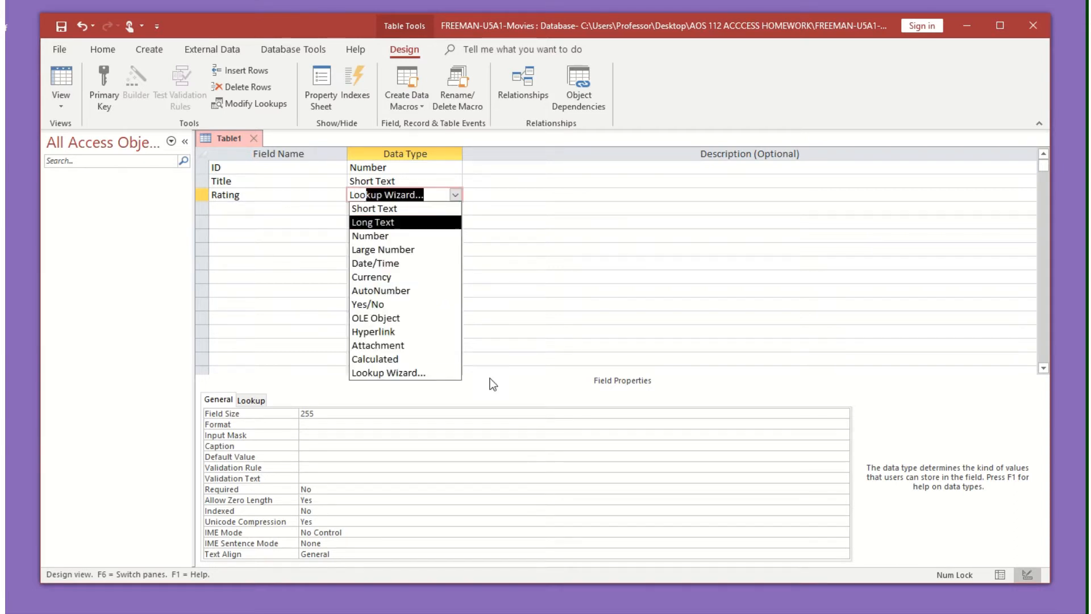
pyautogui.click(388, 374)
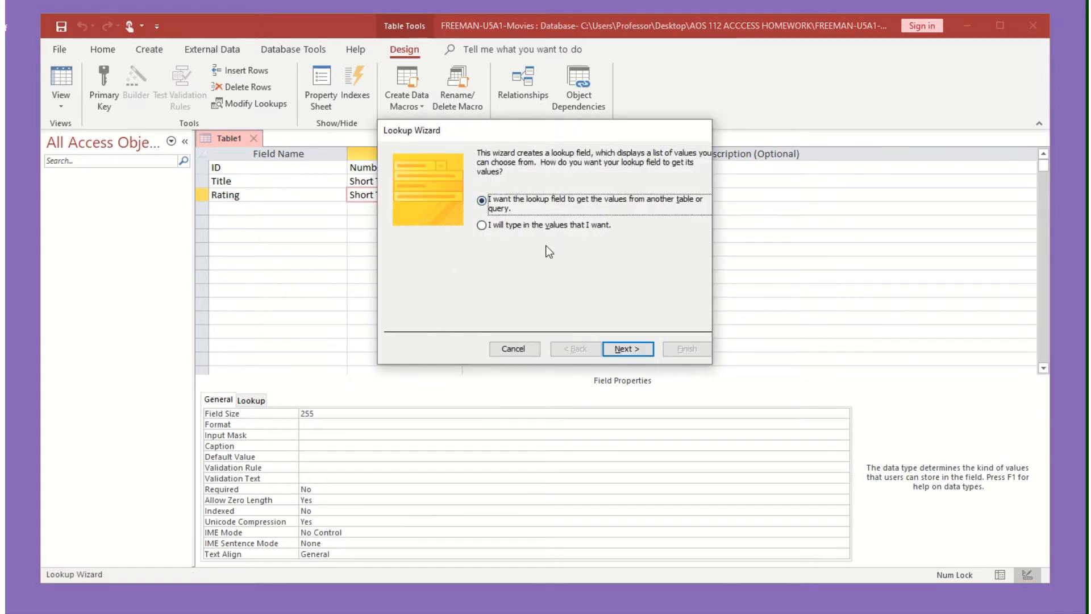
pyautogui.click(501, 226)
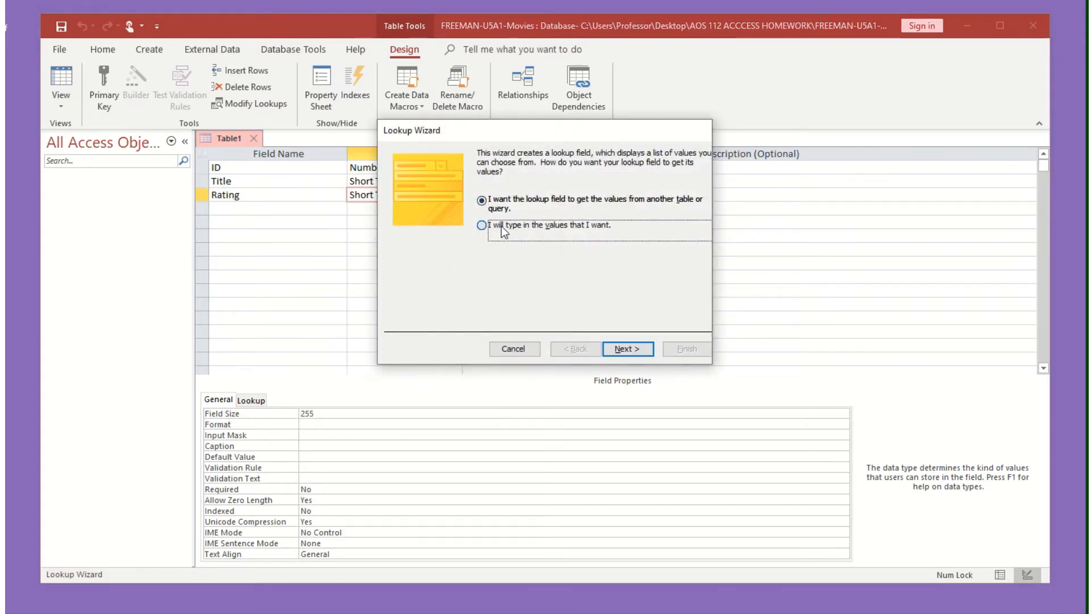
pyautogui.click(622, 349)
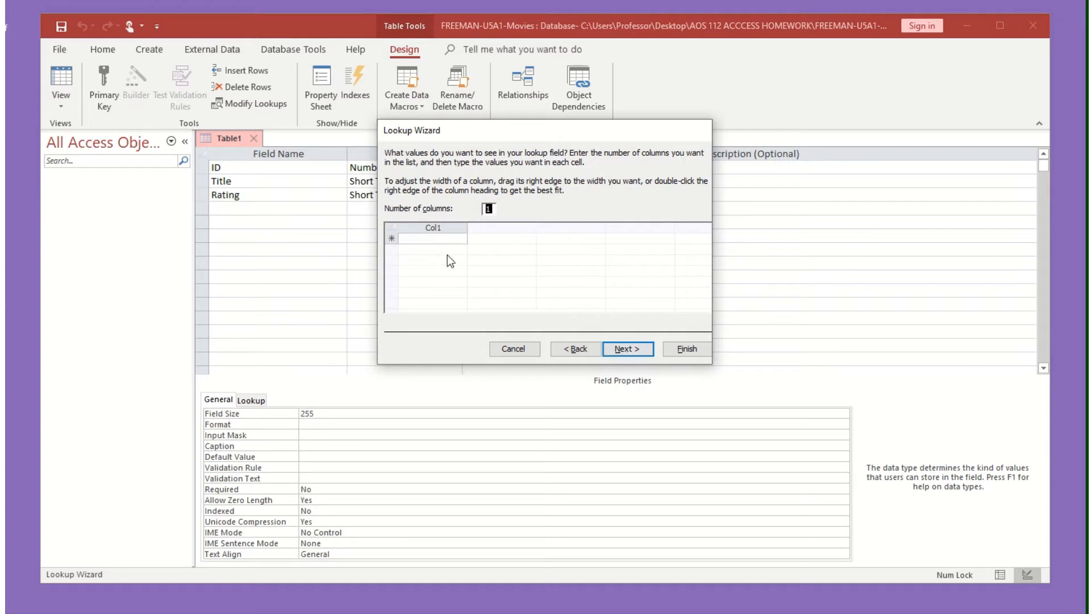
# Step: Enter PG, PG-13 and R as the Rating lookup values in a single column and finish the wizard
pyautogui.click(438, 239)
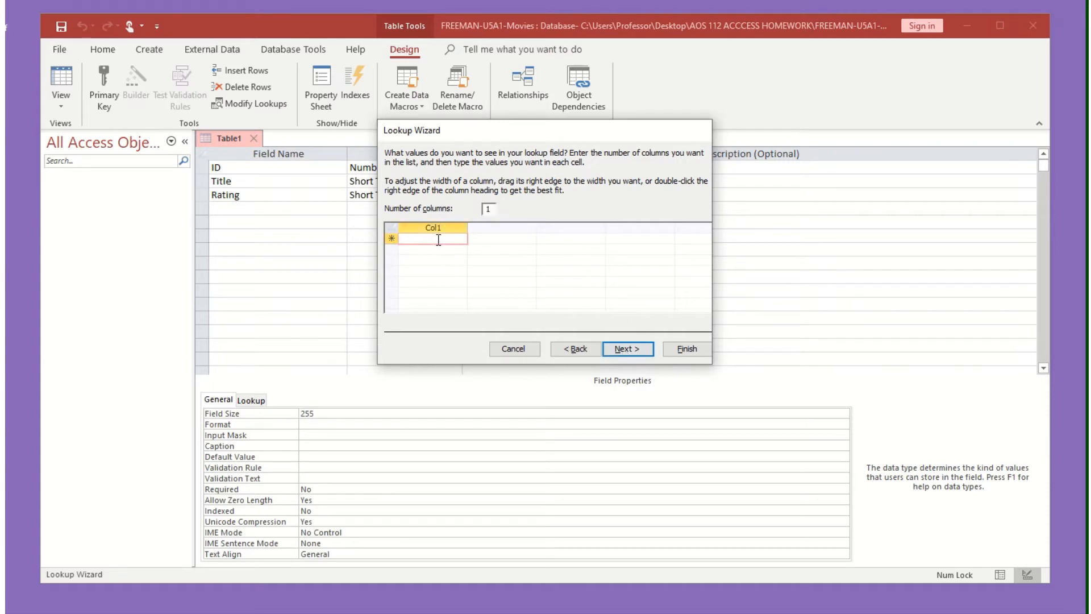
pyautogui.write('PG')
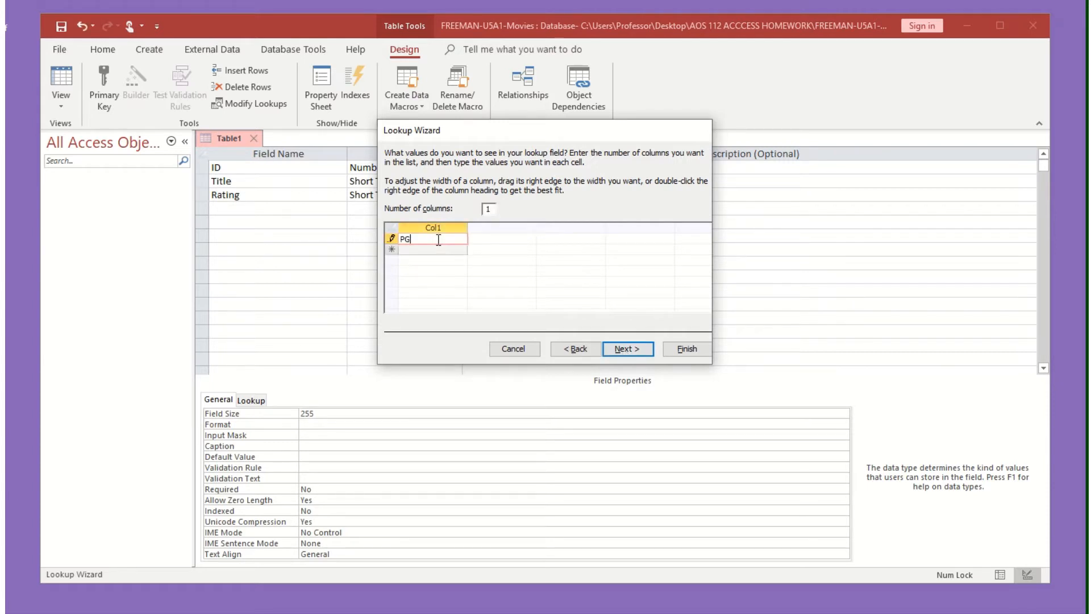
pyautogui.press('Return')
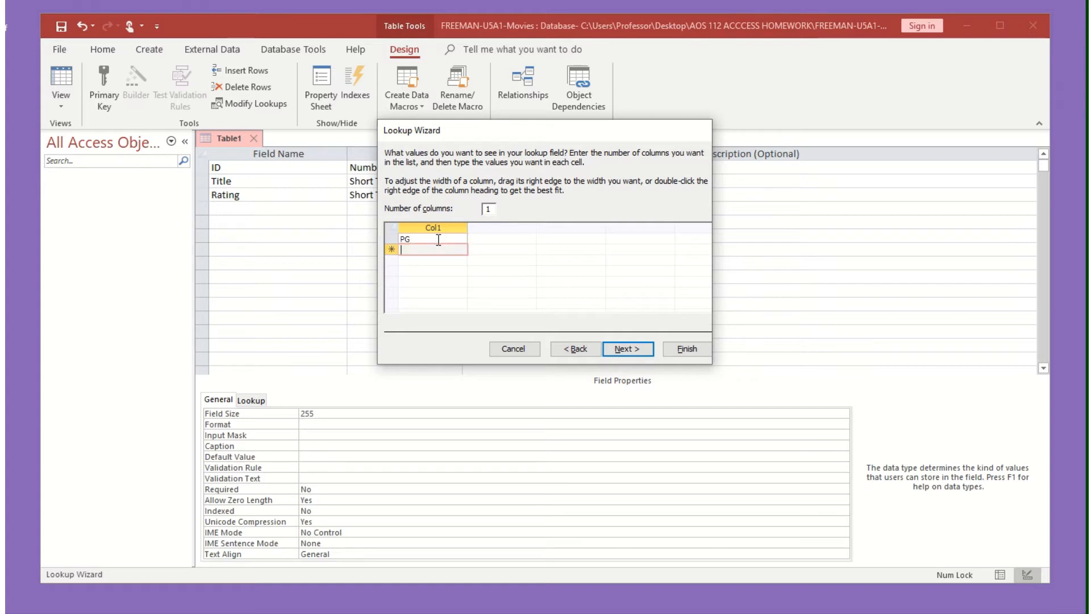
pyautogui.write('PG-13')
pyautogui.press('Return')
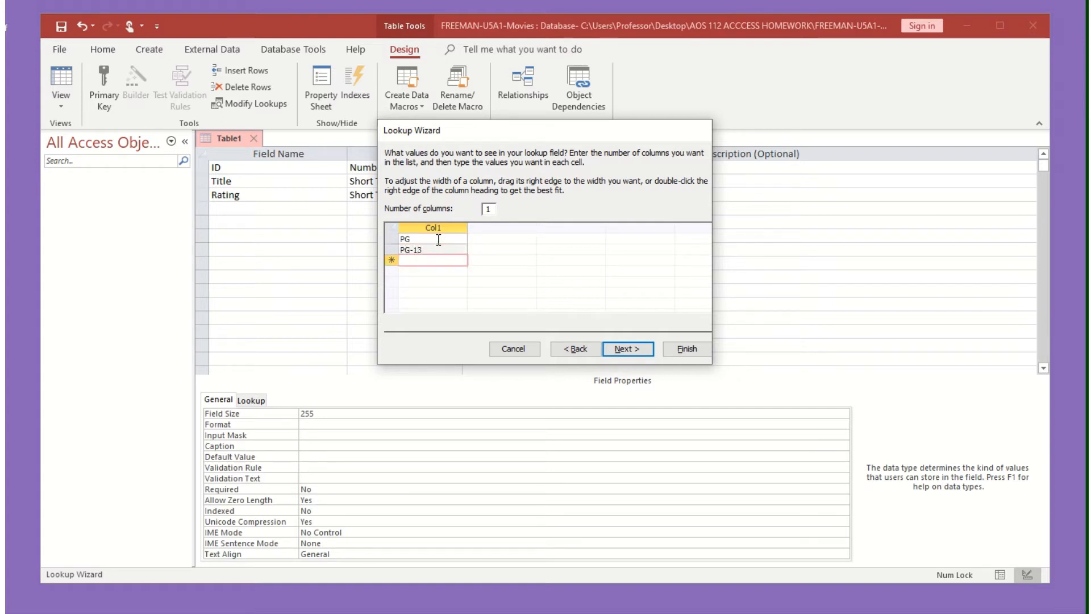
pyautogui.write('R')
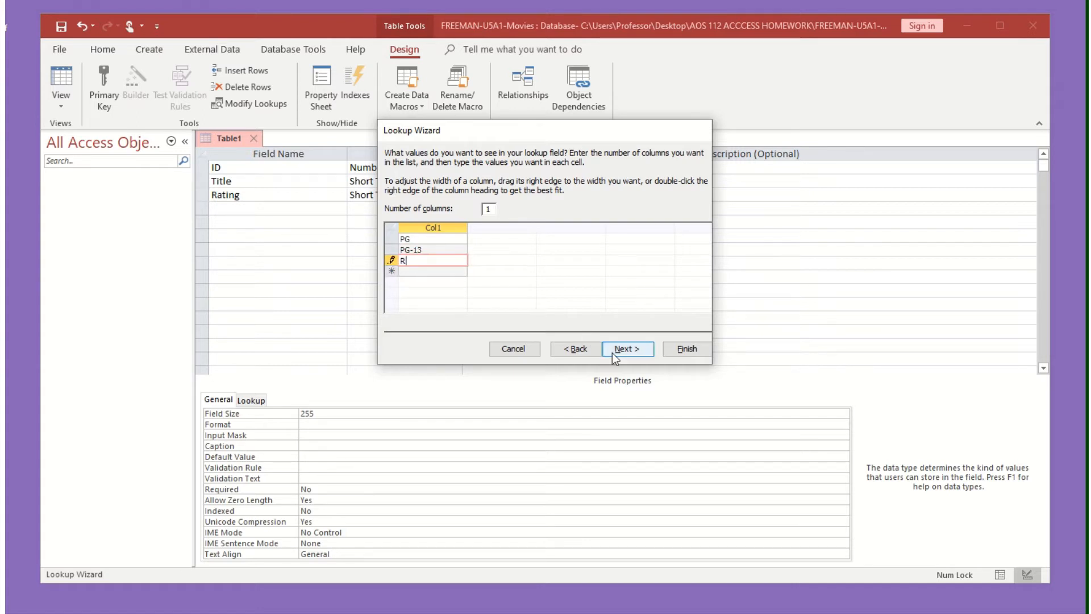
pyautogui.click(694, 346)
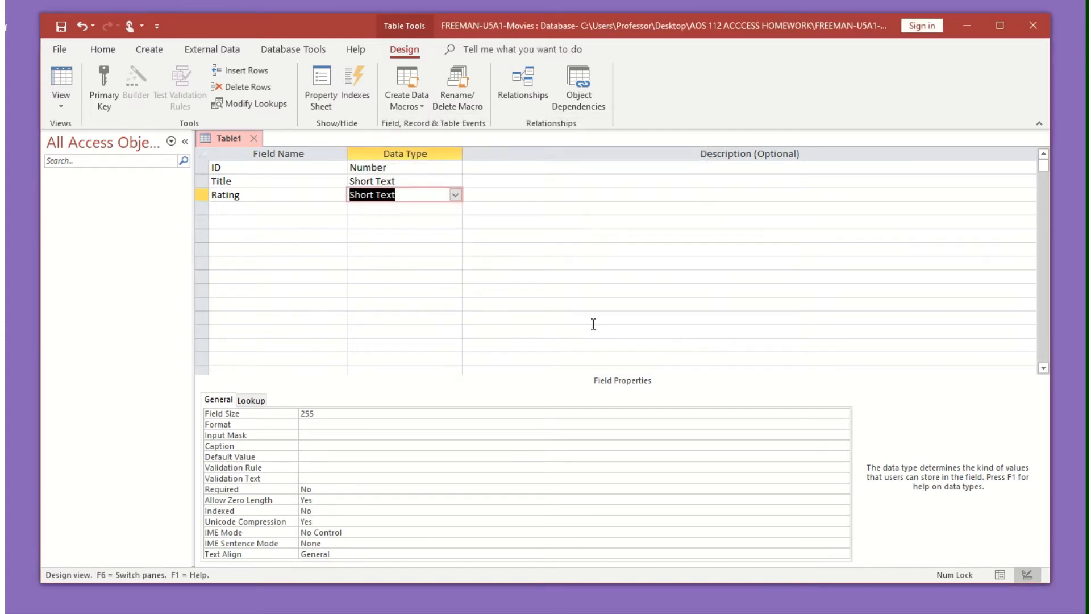
# Step: Make the ID field the primary key and set the Title field's size to 100
pyautogui.click(201, 166)
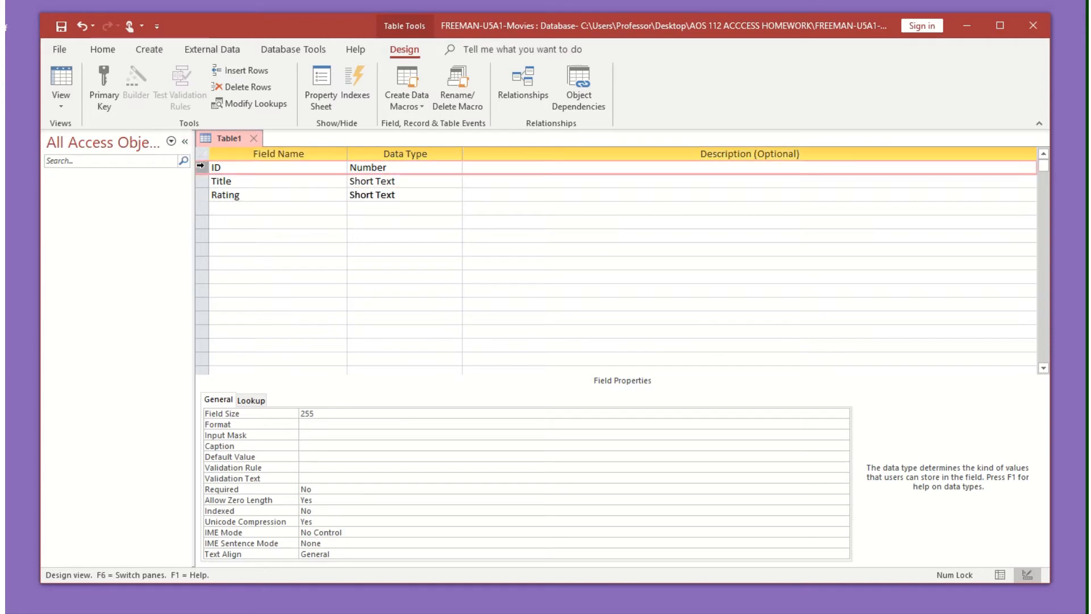
pyautogui.click(111, 89)
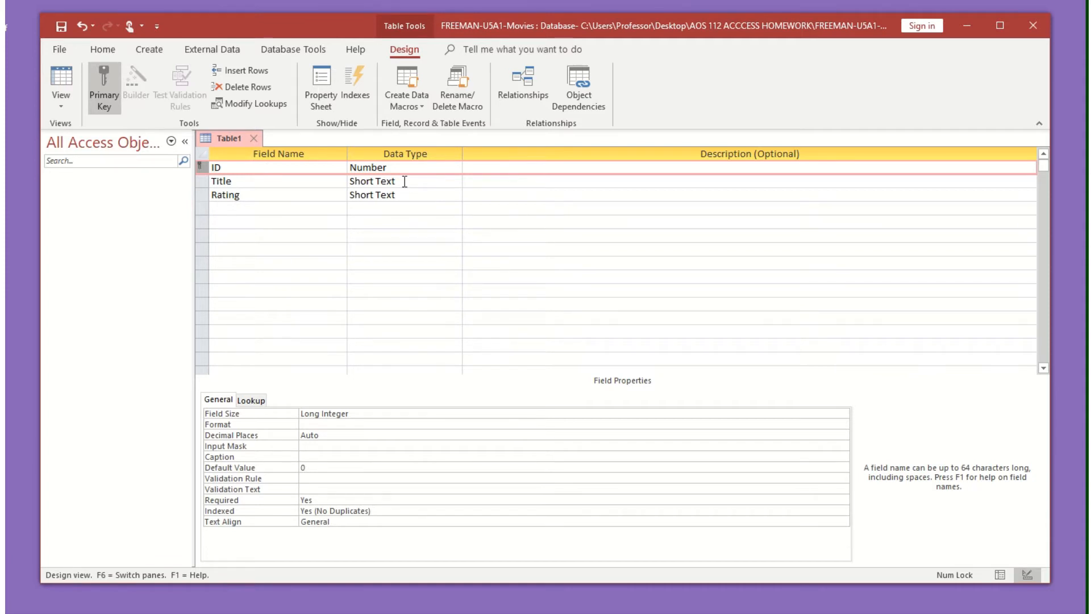
pyautogui.click(268, 181)
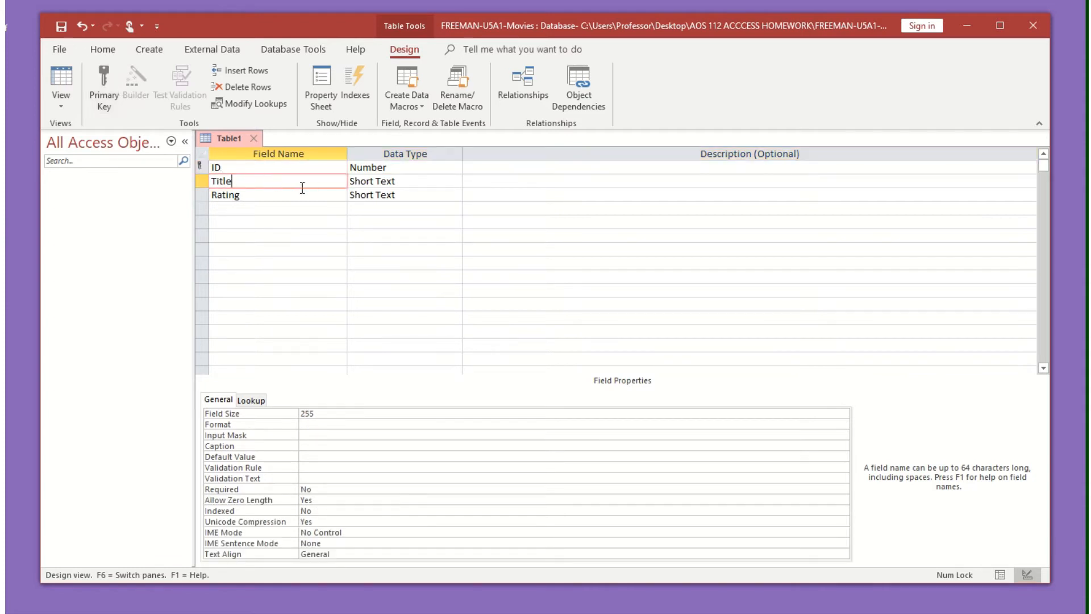
pyautogui.click(410, 185)
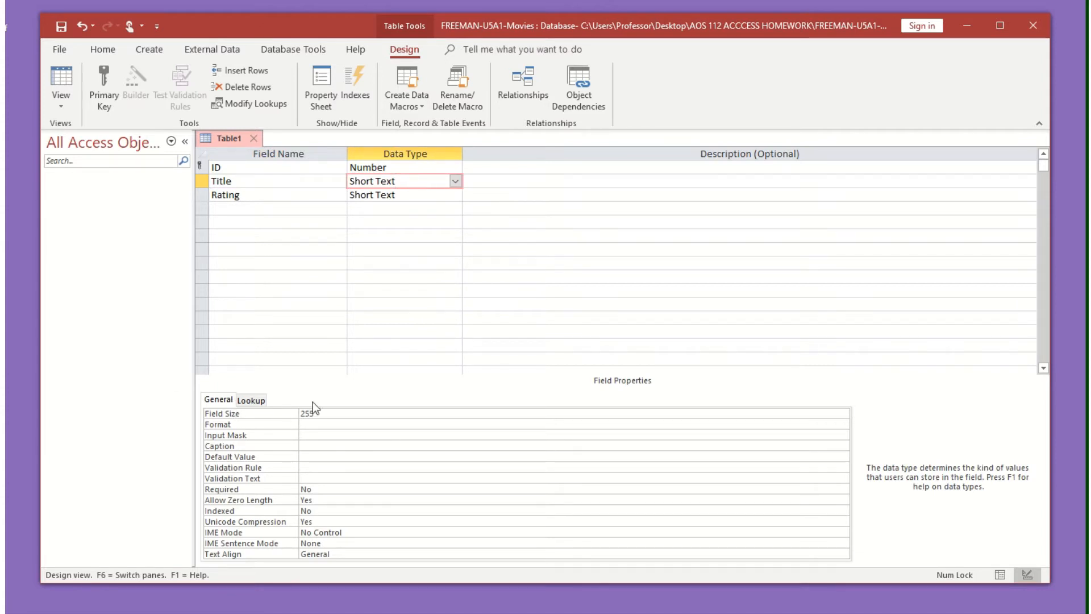
pyautogui.click(353, 413)
pyautogui.write('100')
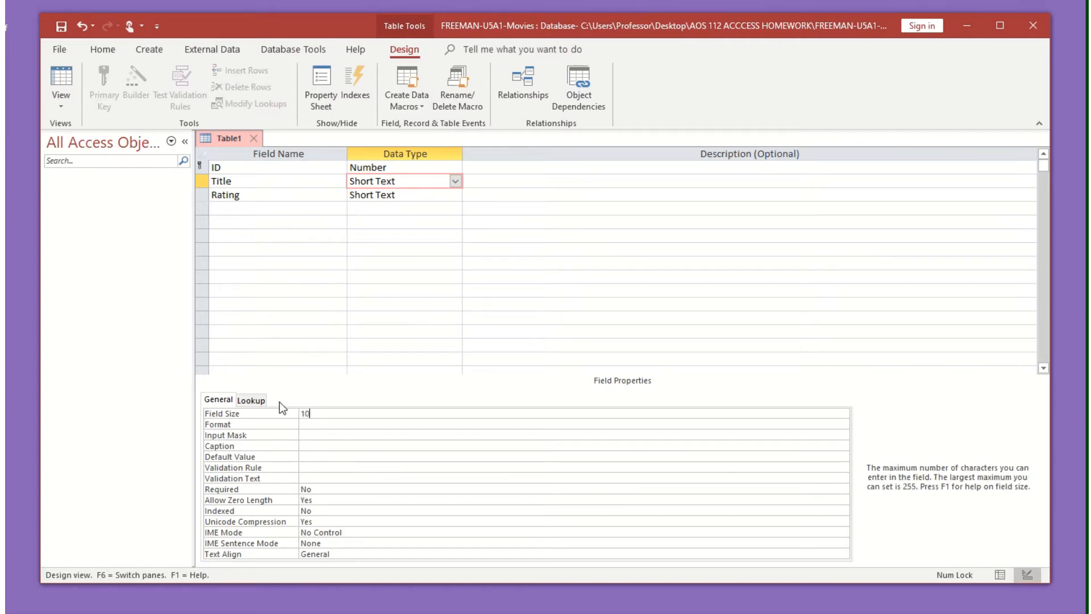
# Step: Set the Rating field's size to 6
pyautogui.click(309, 196)
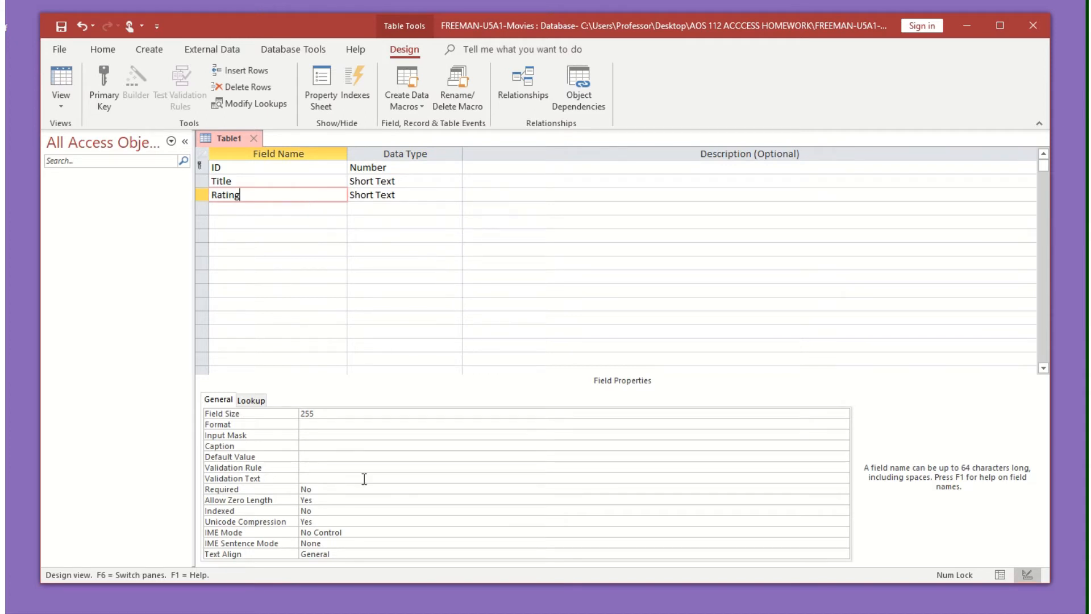
pyautogui.click(336, 414)
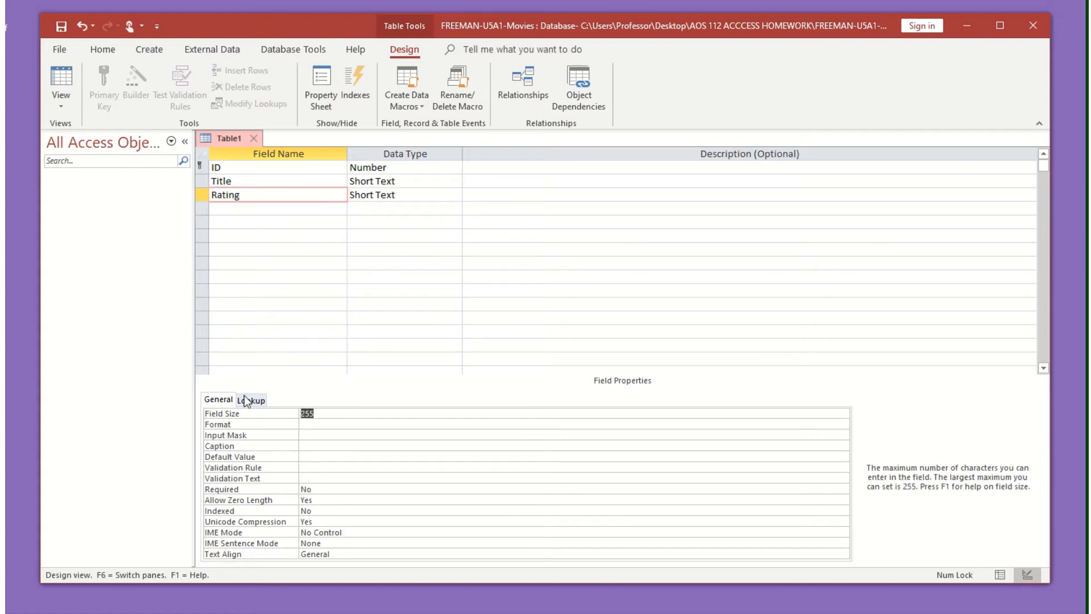
pyautogui.write('6')
# Step: Save the table as Movies and close it
pyautogui.click(59, 26)
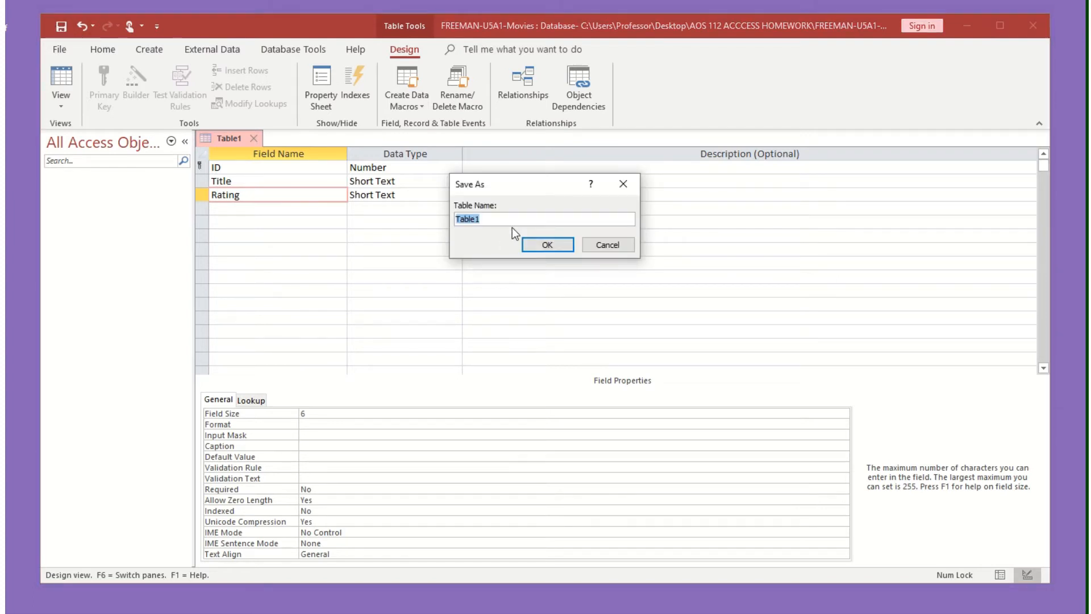
pyautogui.write('Movies')
pyautogui.click(522, 244)
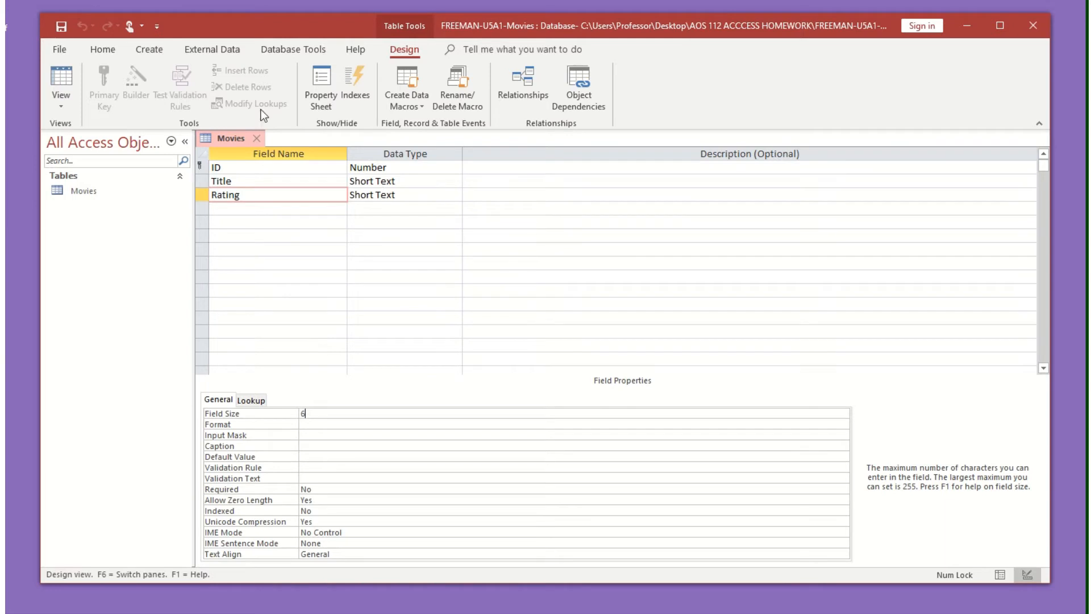
pyautogui.click(258, 139)
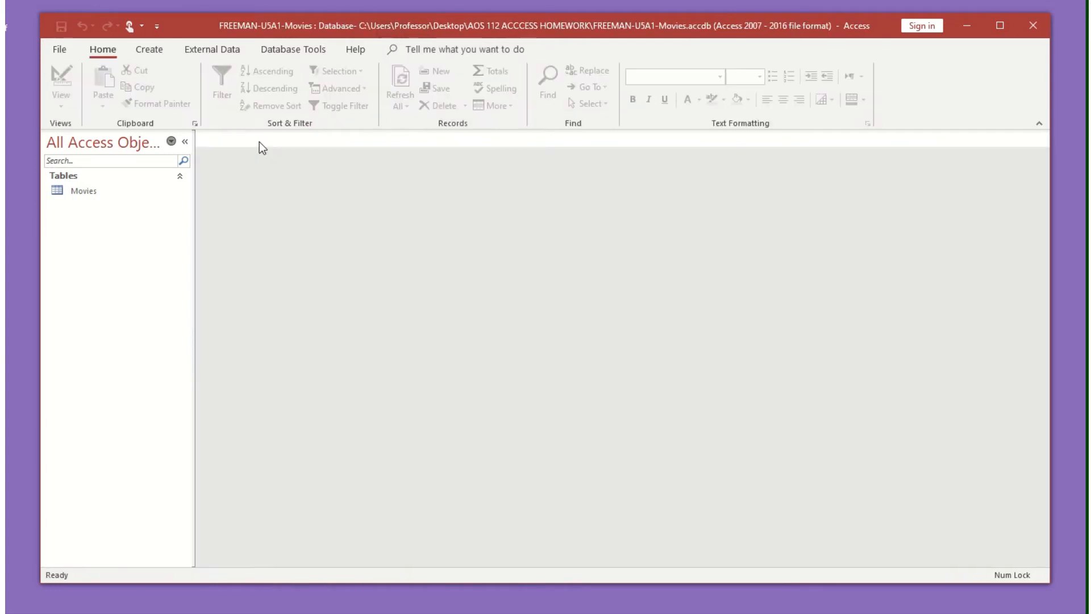
# Step: Create a form based on the Movies table
pyautogui.click(84, 192)
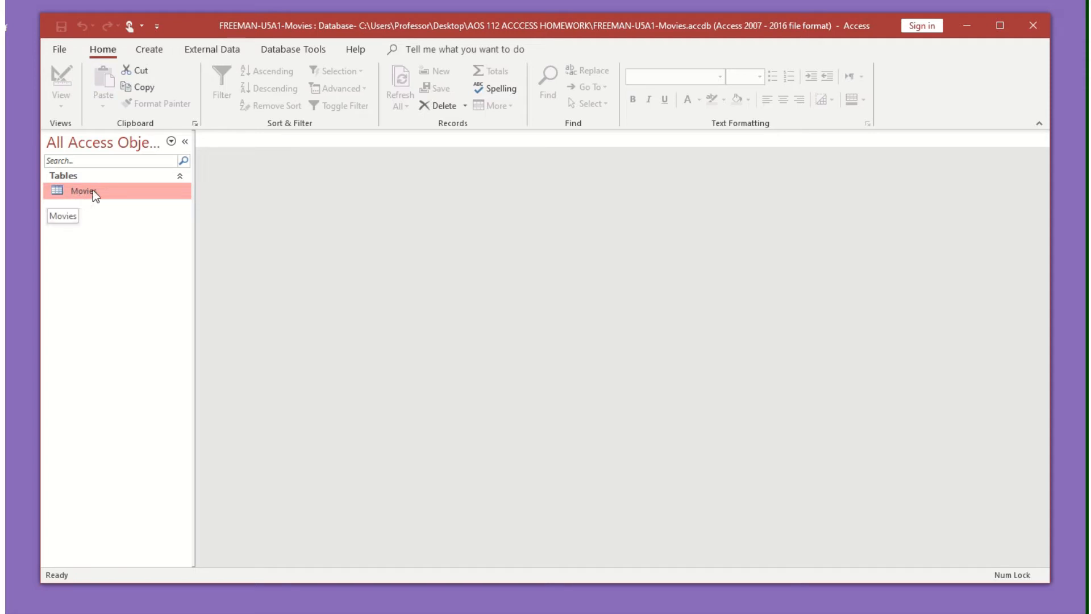
pyautogui.click(149, 50)
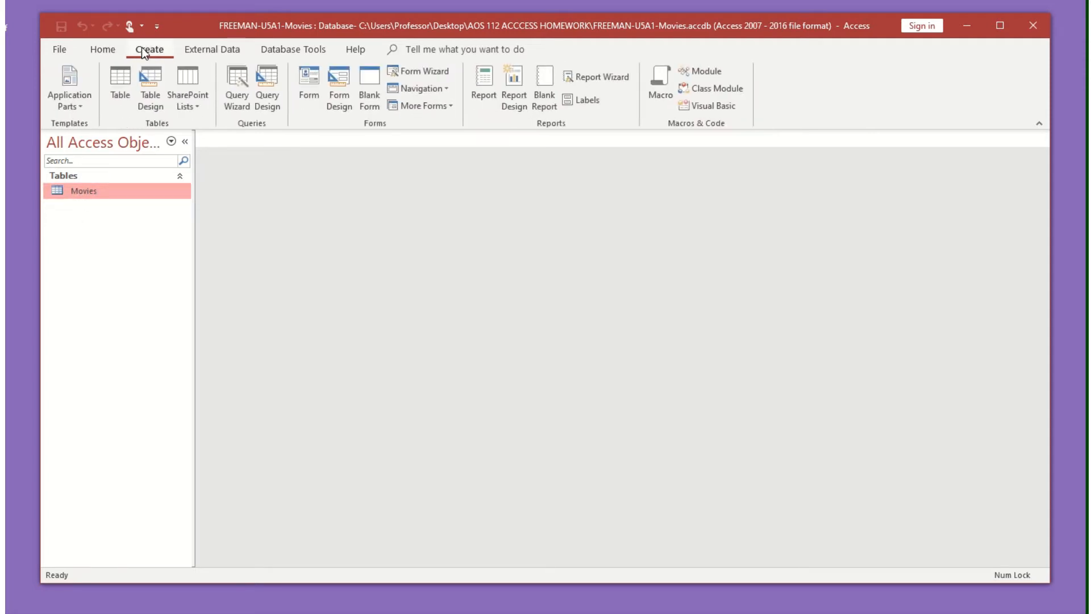
pyautogui.click(304, 90)
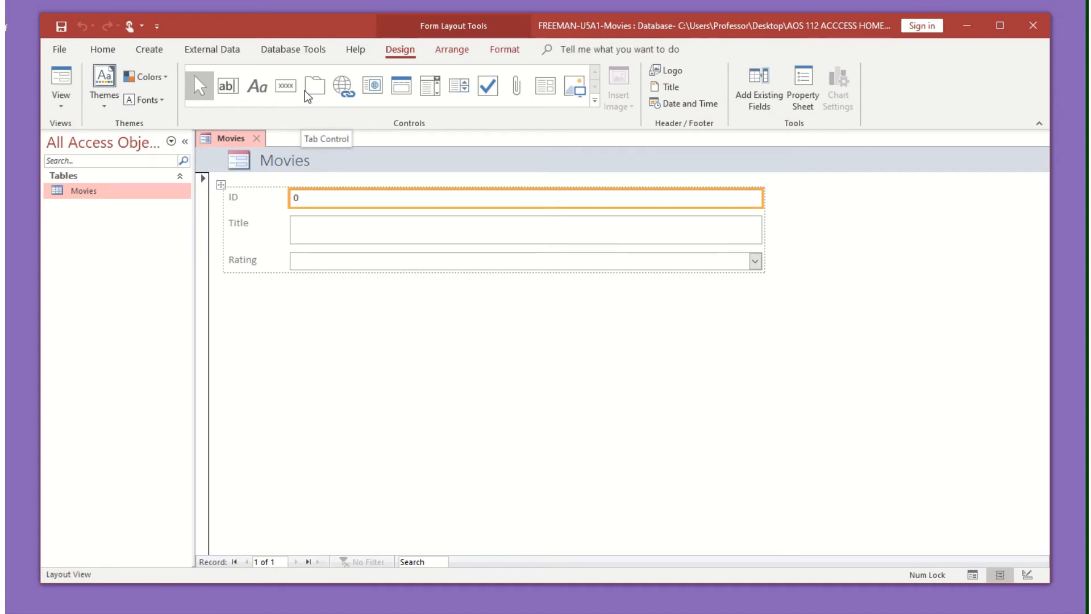
# Step: Switch the form to Design View and widen its design area to about 9.4 inches
pyautogui.click(1027, 575)
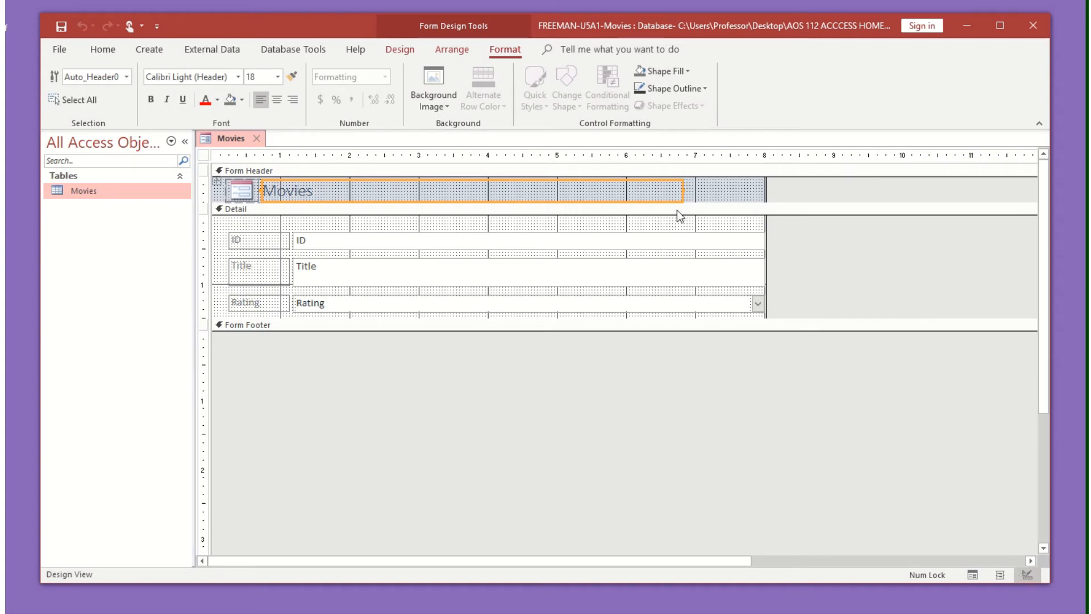
pyautogui.click(713, 243)
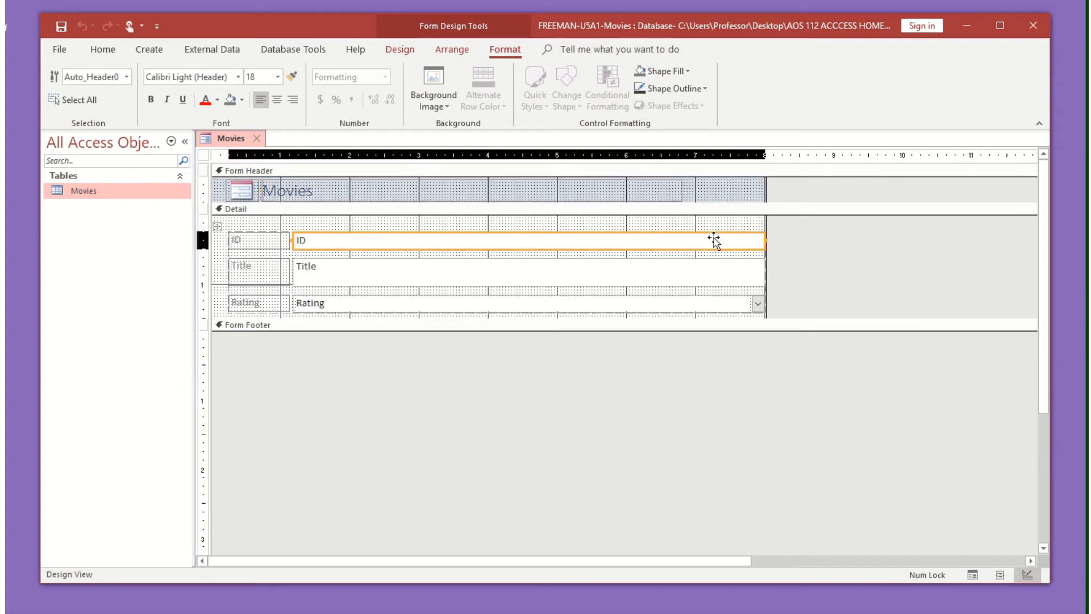
pyautogui.moveTo(762, 240); pyautogui.dragTo(763, 240)
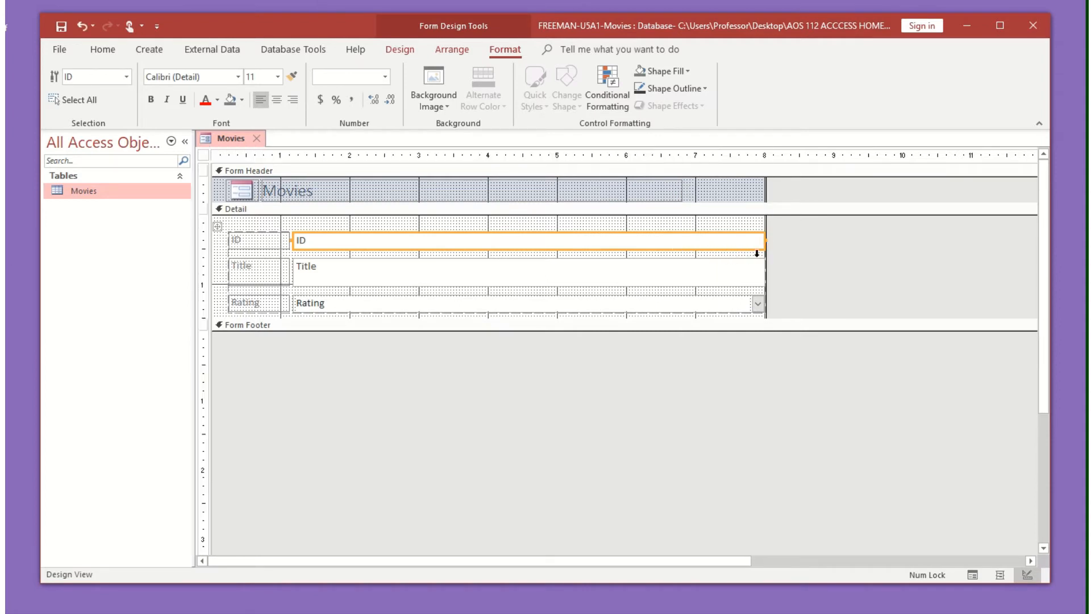
pyautogui.moveTo(771, 255); pyautogui.dragTo(833, 262)
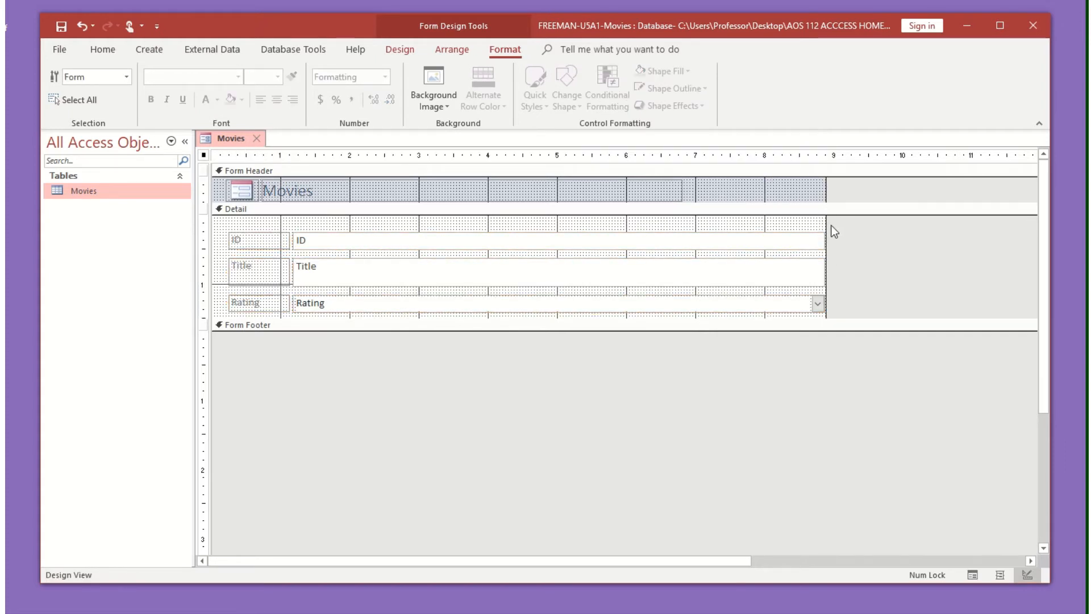
pyautogui.moveTo(827, 224); pyautogui.dragTo(862, 224)
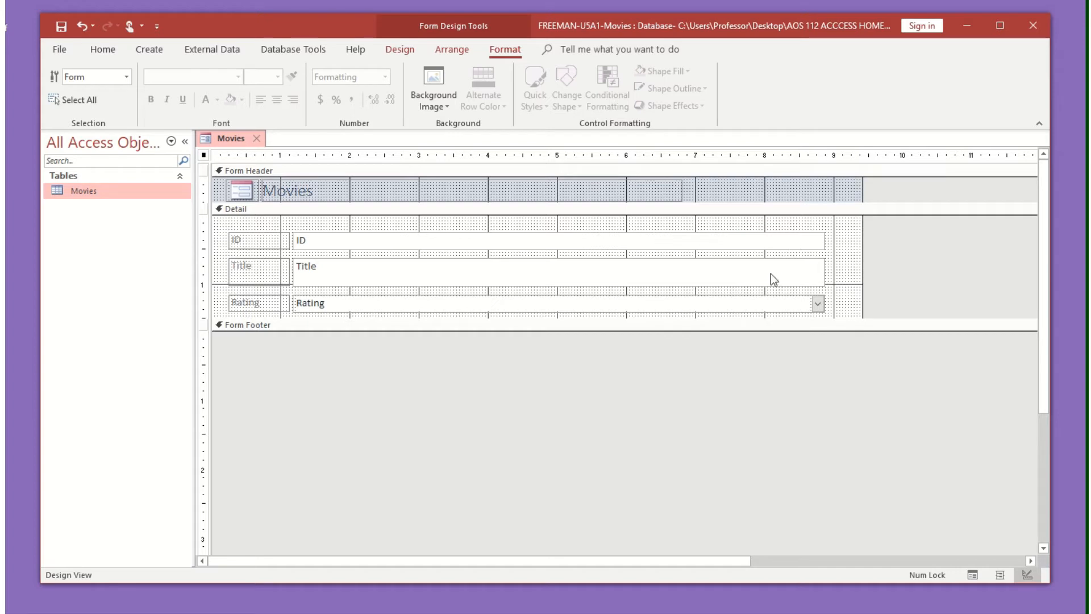
# Step: Narrow the ID, Title and Rating fields to end at about 5.1 inches and reduce the form's width to about 8.6 inches
pyautogui.click(782, 243)
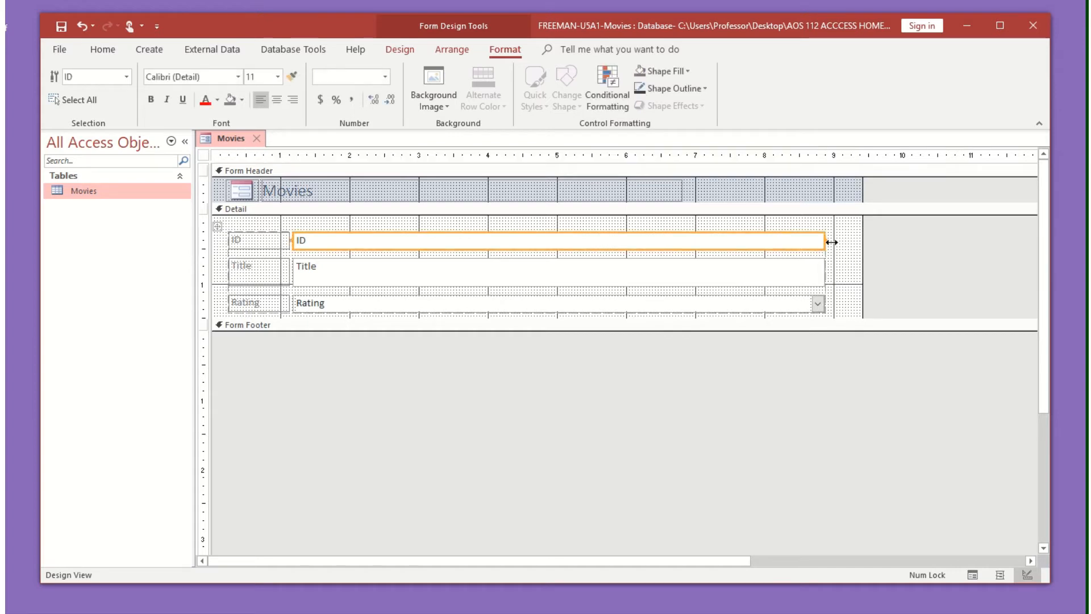
pyautogui.moveTo(832, 242); pyautogui.dragTo(748, 239)
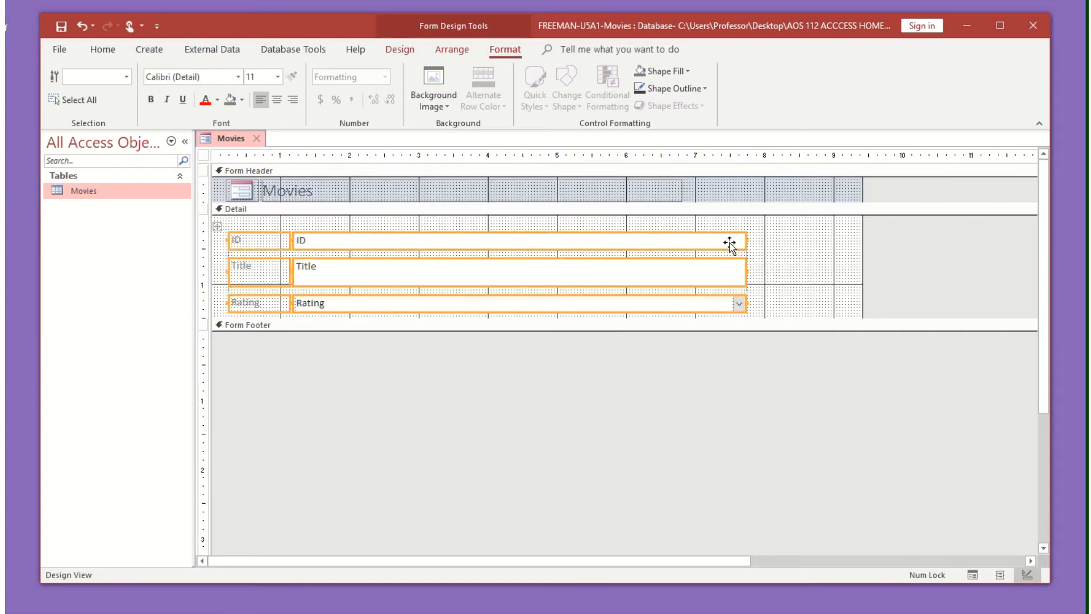
pyautogui.moveTo(743, 239); pyautogui.dragTo(562, 245)
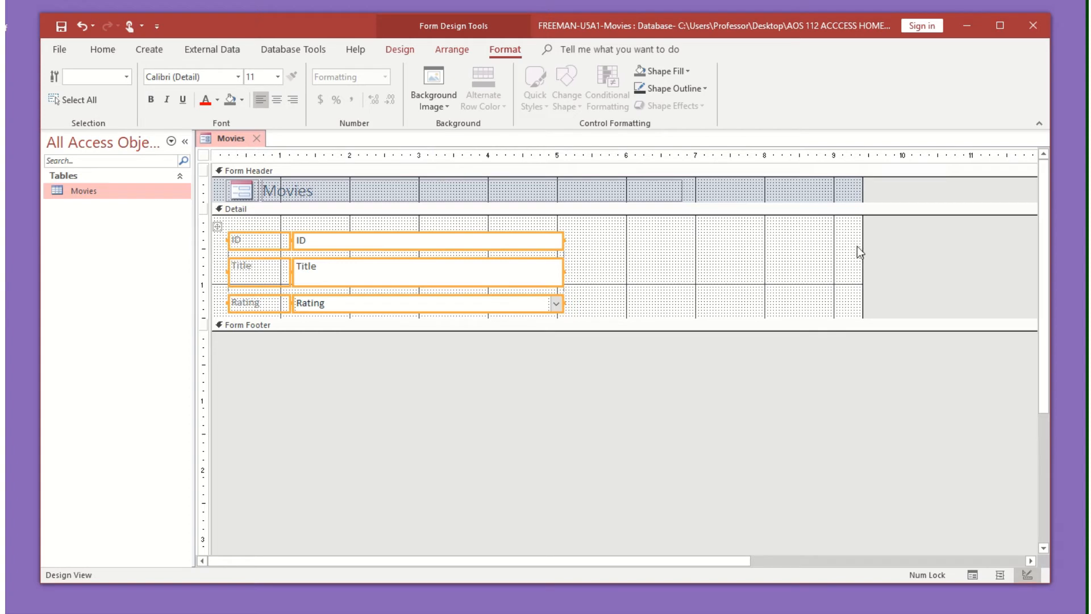
pyautogui.moveTo(862, 249); pyautogui.dragTo(808, 258)
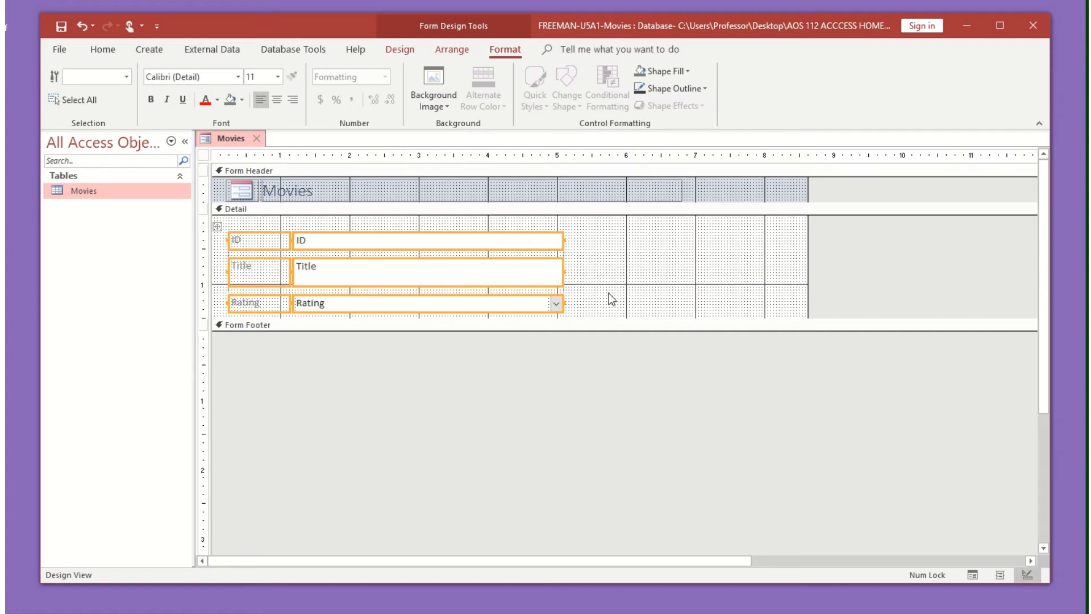
# Step: Save the form as Movies and display it in Form View
pyautogui.click(61, 26)
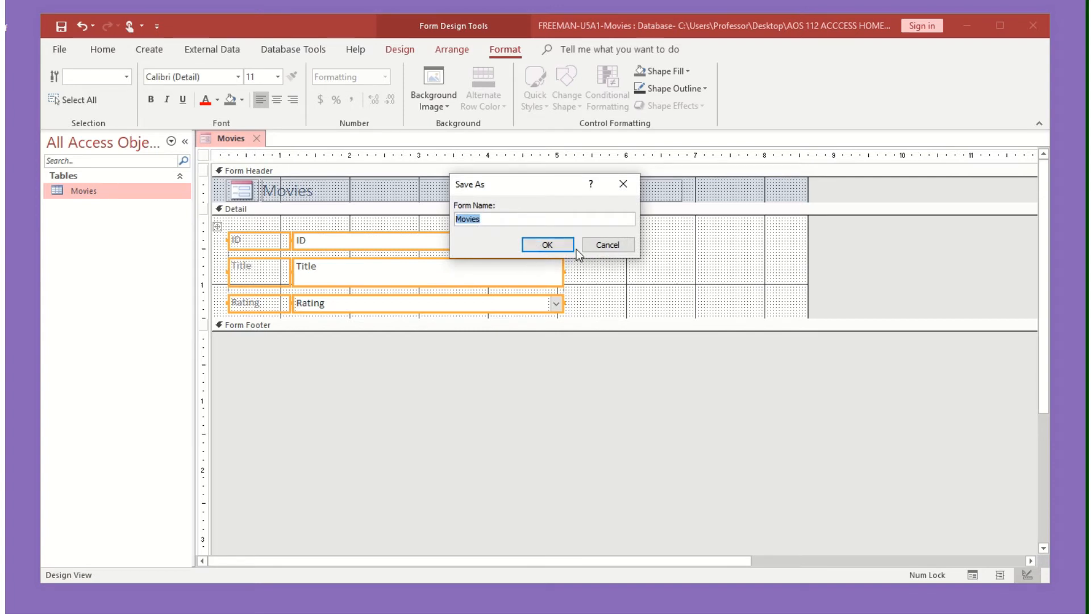
pyautogui.click(556, 246)
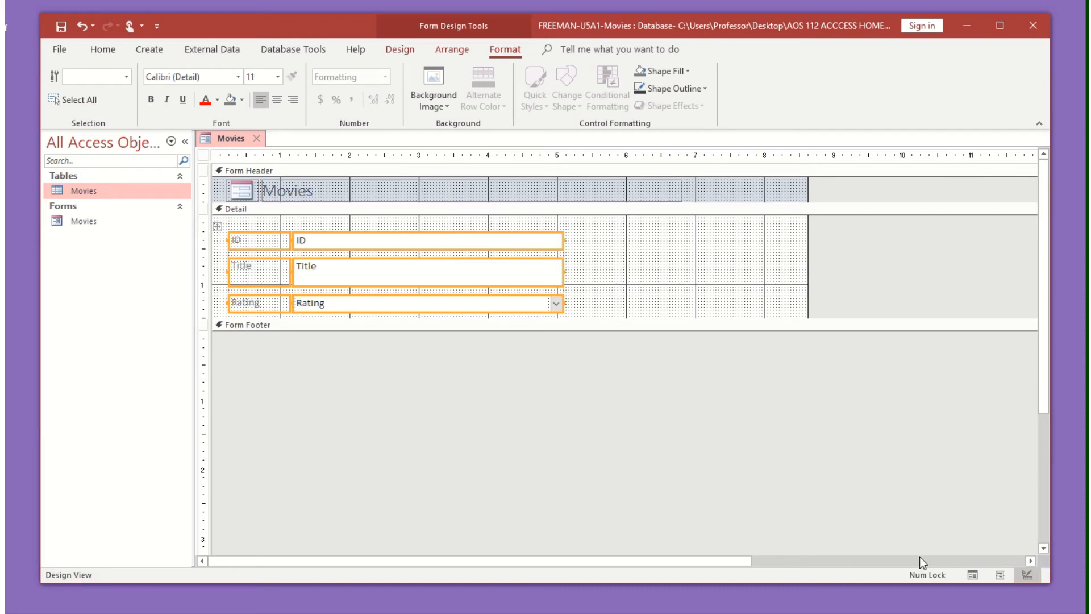
pyautogui.click(971, 574)
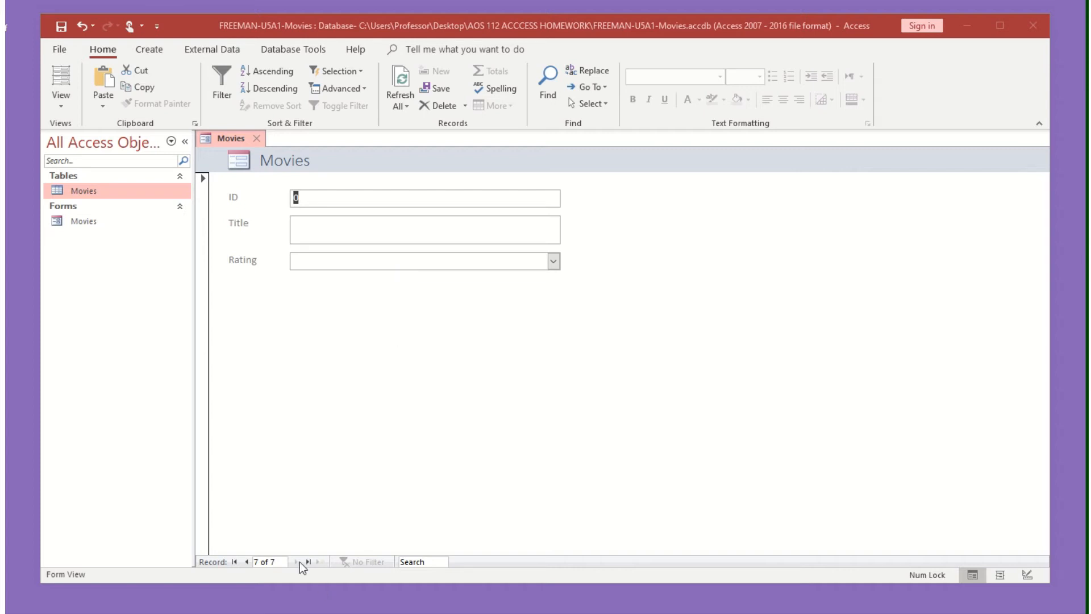
# Step: Change the first movie record's ID to 3185 and close the form
pyautogui.click(235, 560)
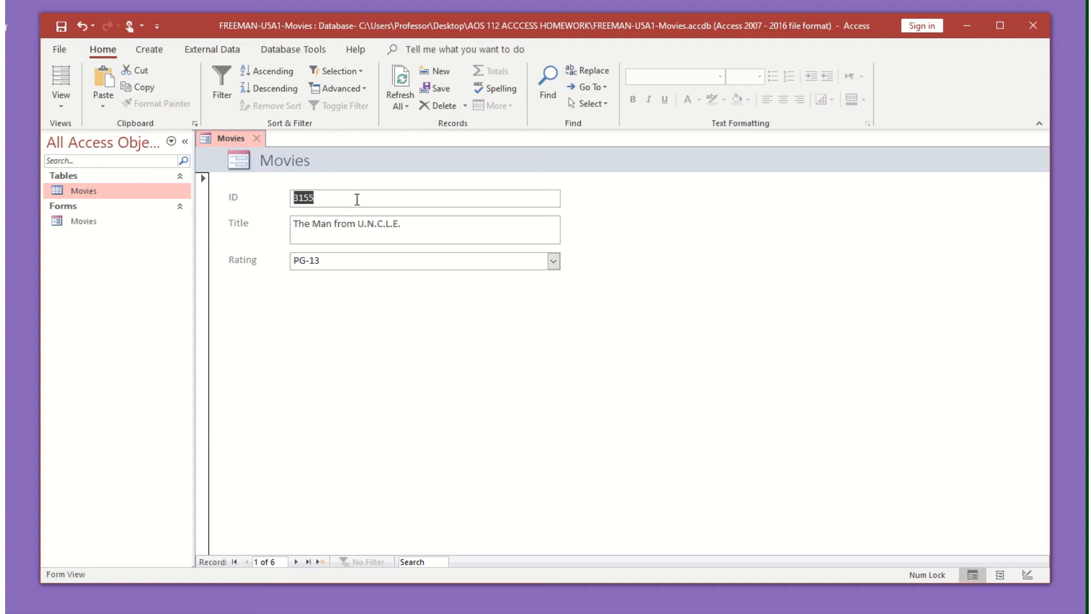
pyautogui.write('3185')
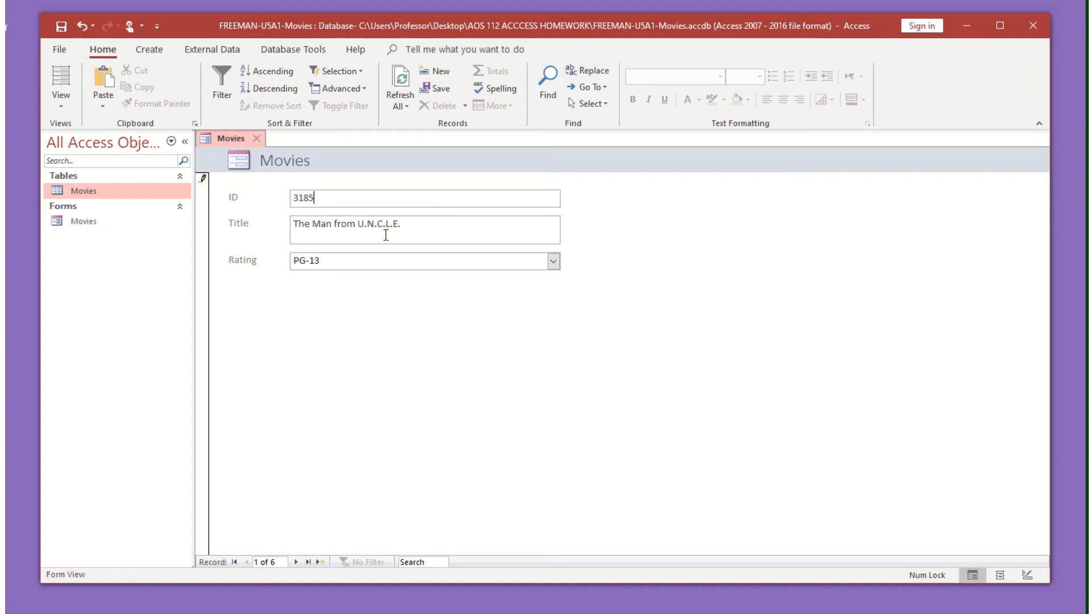
pyautogui.click(255, 138)
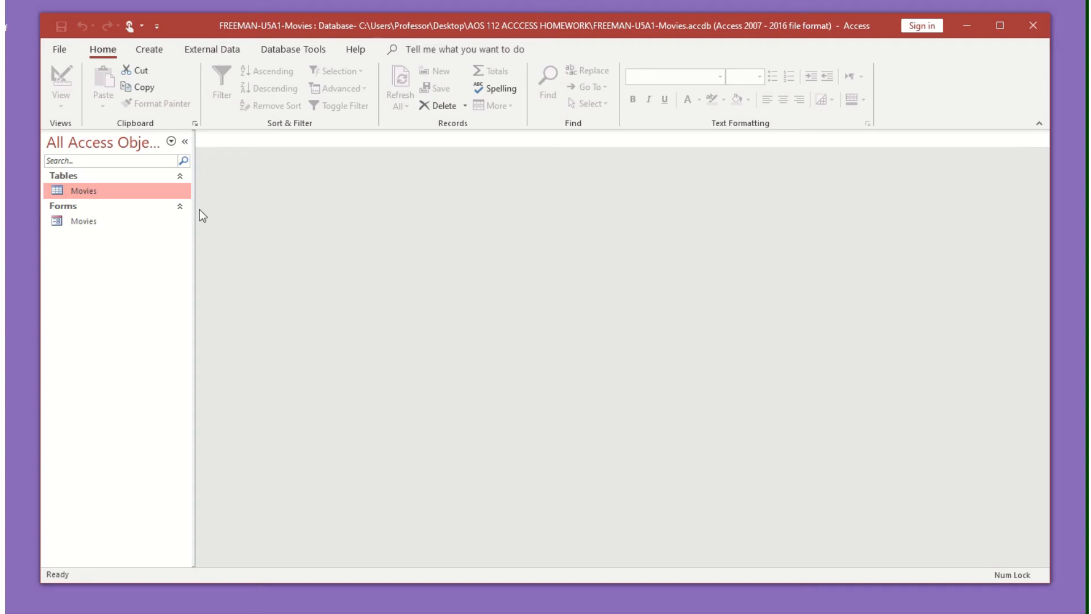
# Step: Create a query in Design View from the Movies table and add the Title and Rating fields
pyautogui.click(149, 50)
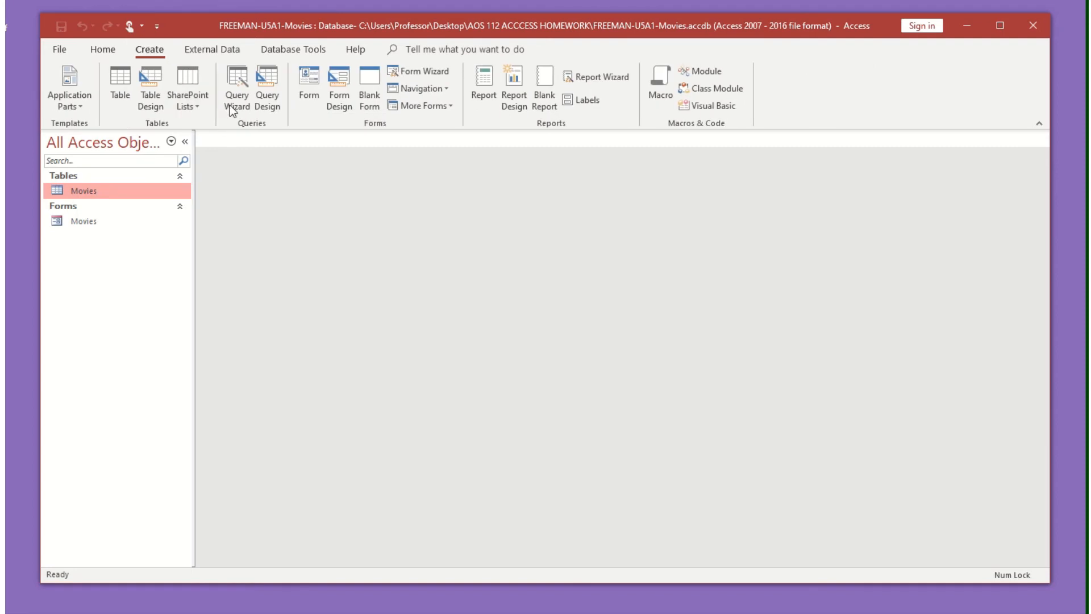
pyautogui.click(263, 91)
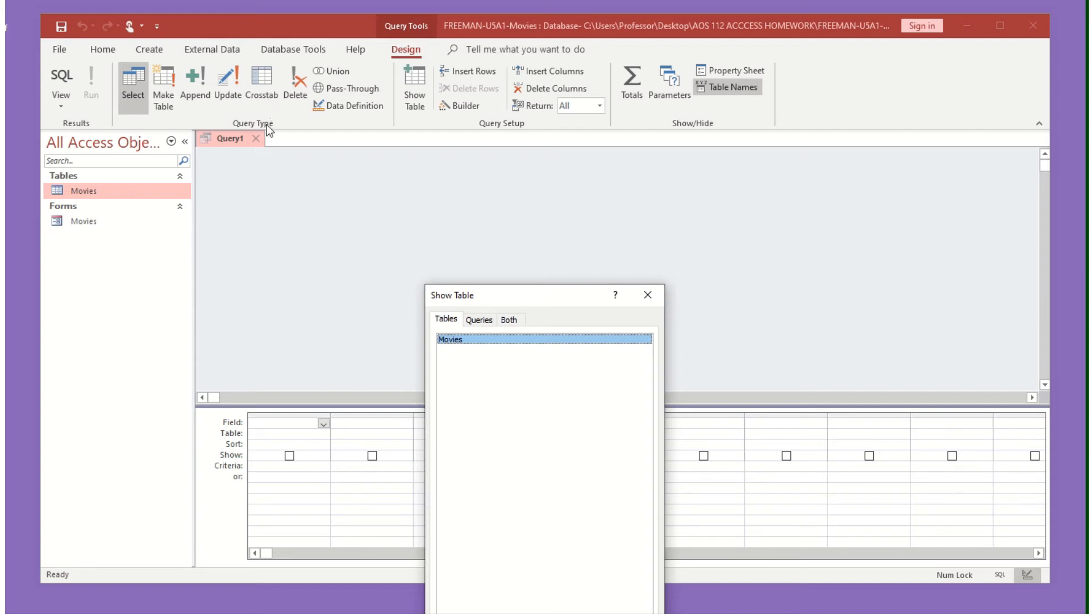
pyautogui.doubleClick(467, 339)
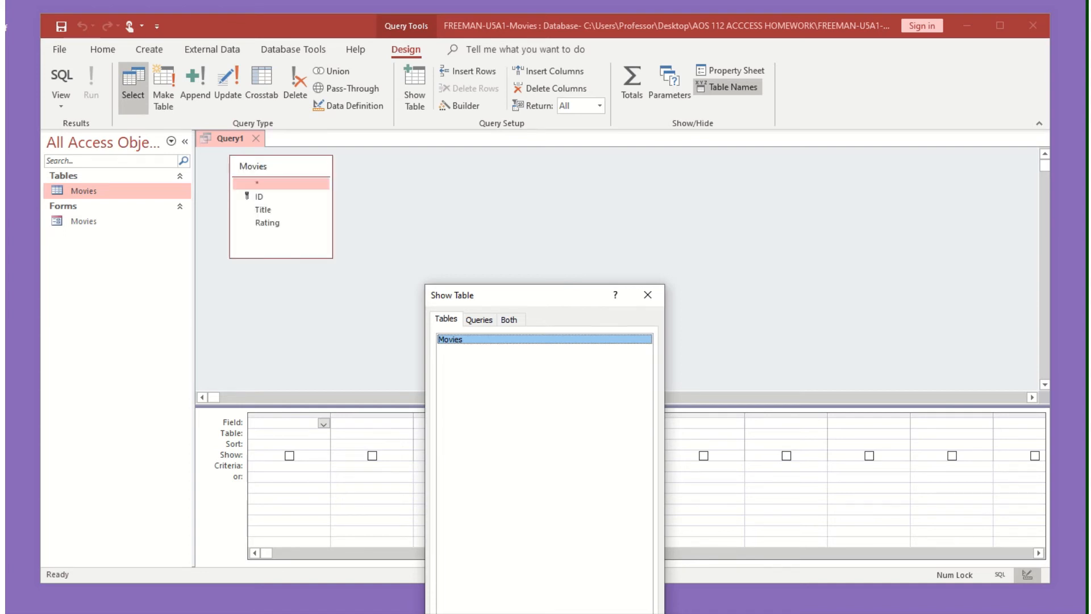
pyautogui.click(631, 613)
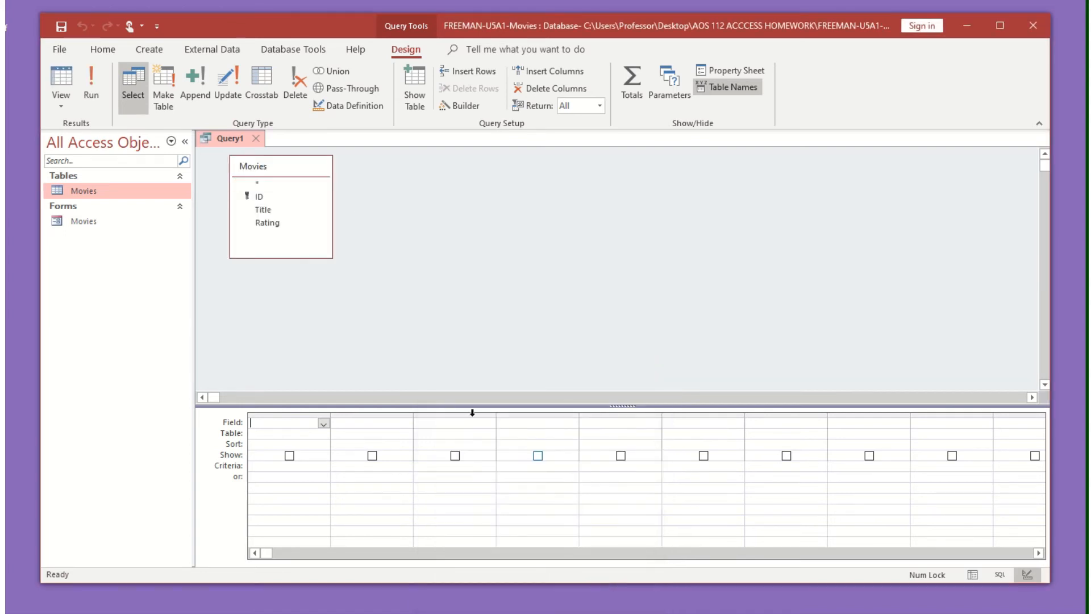
pyautogui.doubleClick(271, 209)
pyautogui.doubleClick(278, 222)
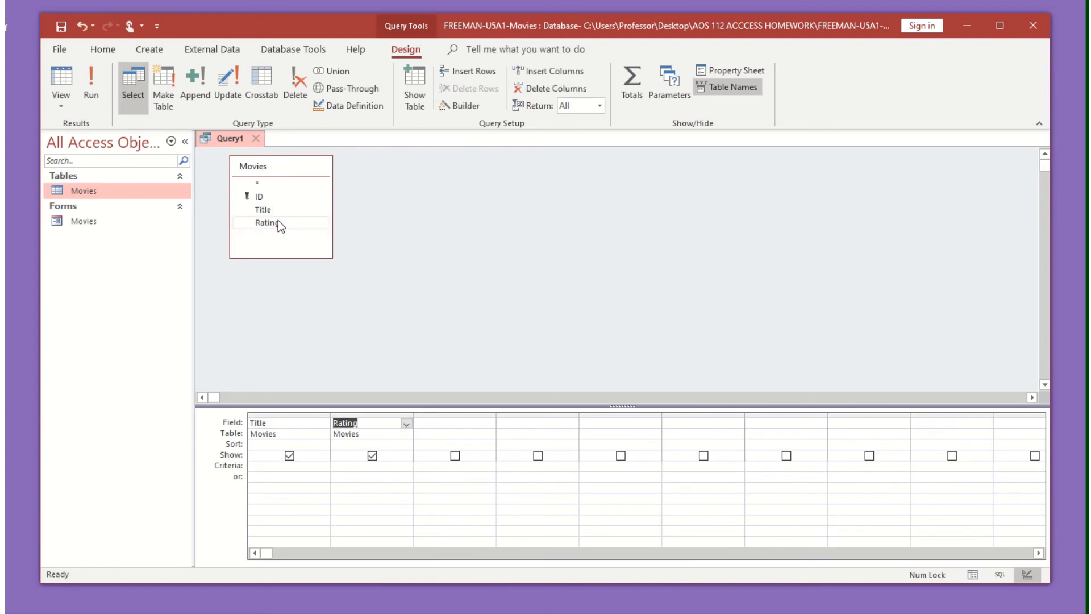
# Step: Filter the query to a Rating of pg-13, show its results and fit the Title column to its contents
pyautogui.click(346, 471)
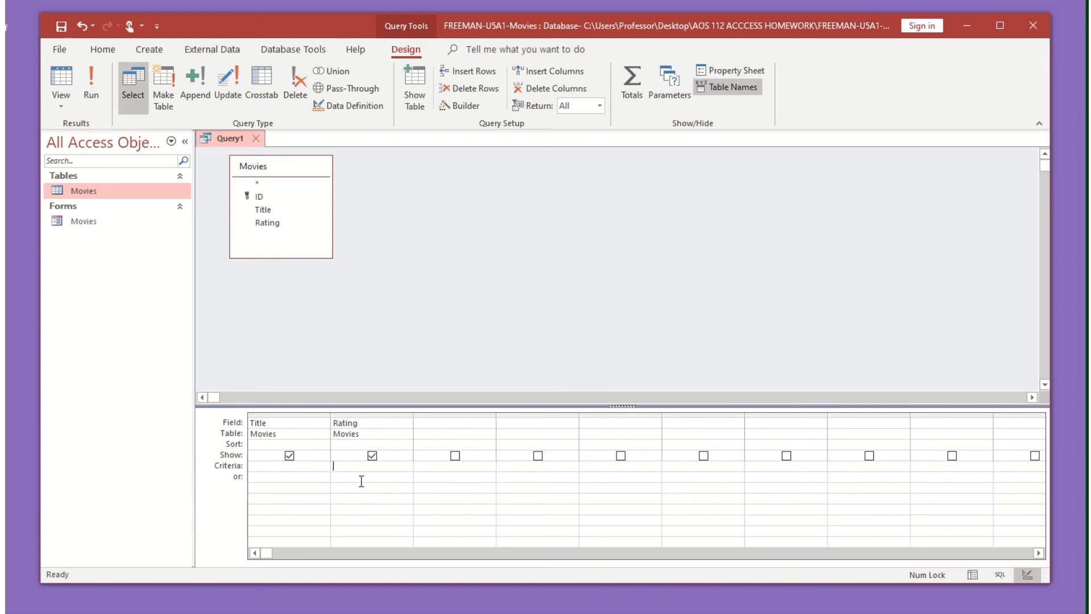
pyautogui.write('pg-13')
pyautogui.click(971, 575)
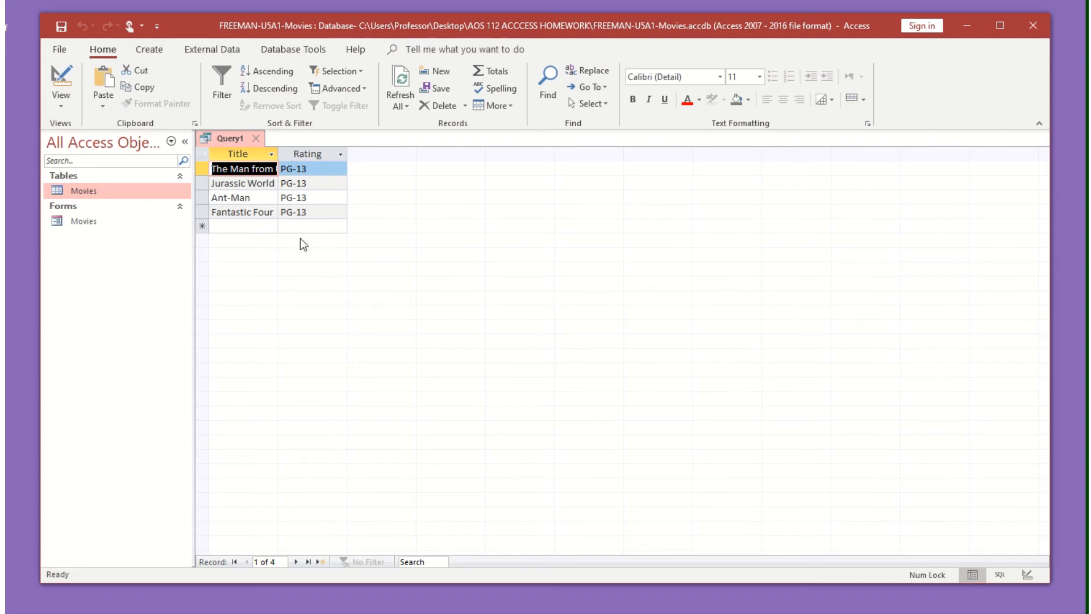
pyautogui.doubleClick(275, 153)
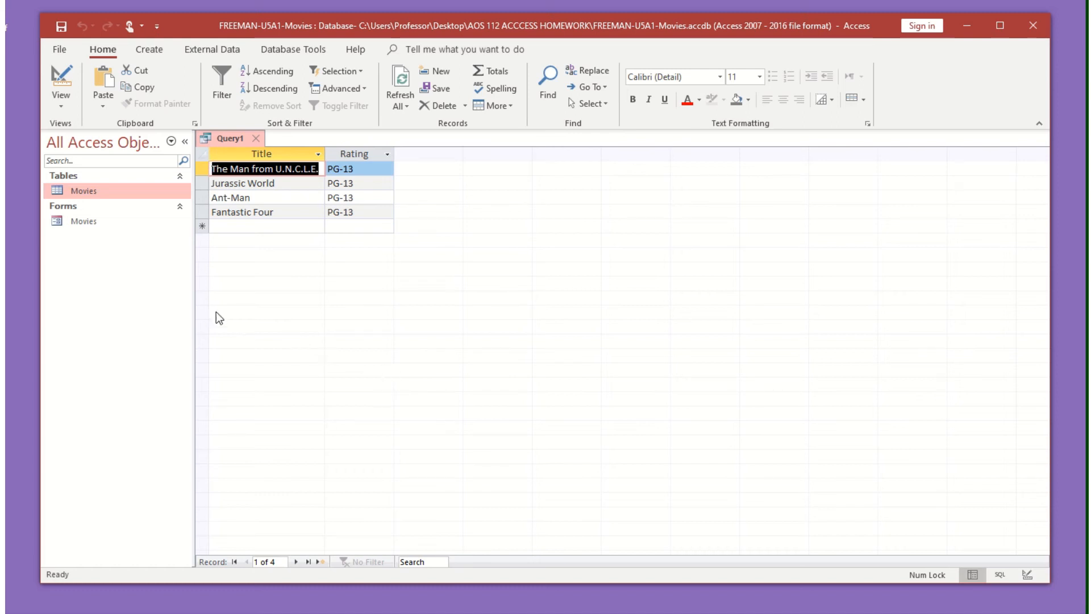
# Step: Save the query as PG-13 Movies and close it
pyautogui.click(61, 25)
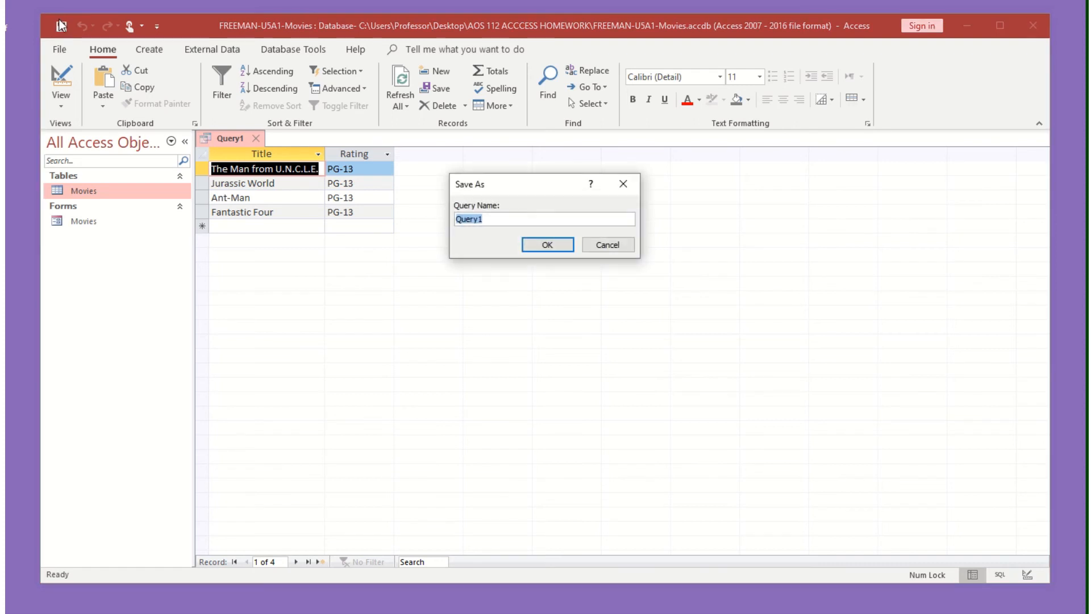
pyautogui.press('capslock')
pyautogui.write('PG-13')
pyautogui.press('capslock')
pyautogui.write('Mo')
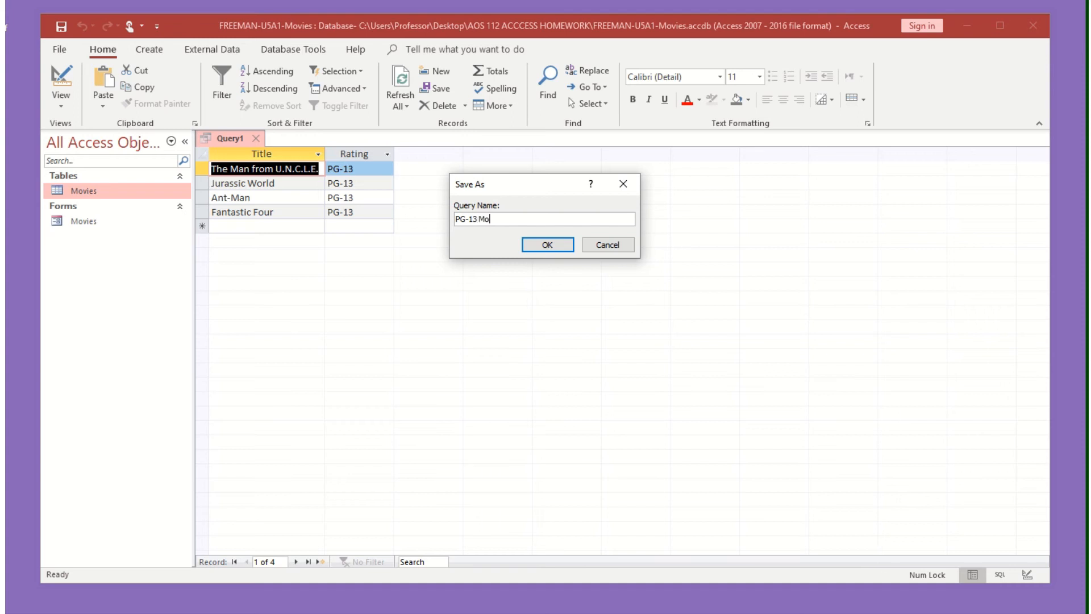
pyautogui.write('vies')
pyautogui.click(562, 245)
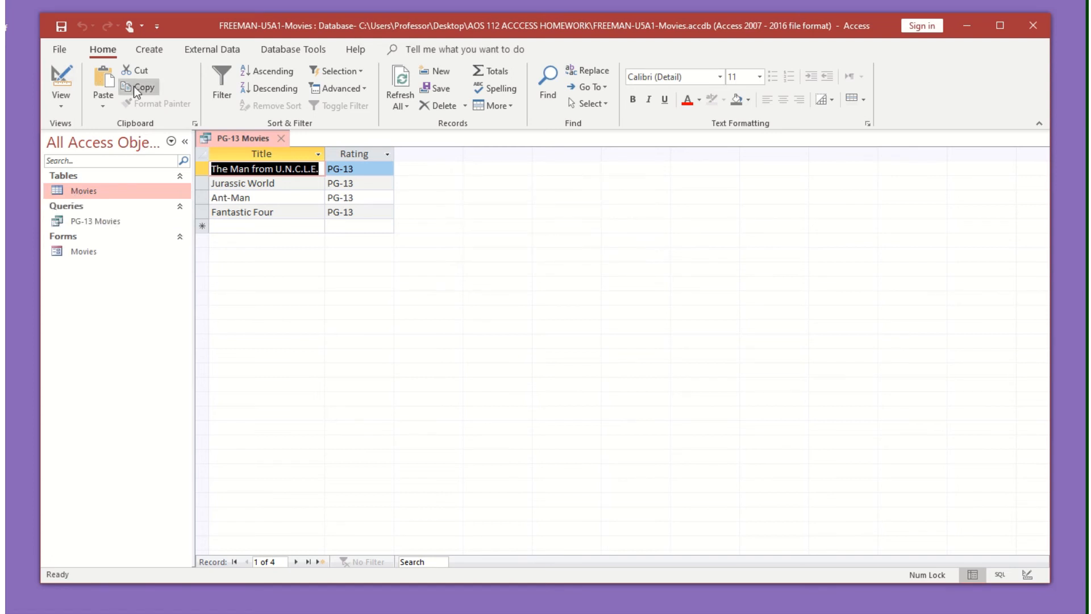
pyautogui.click(282, 139)
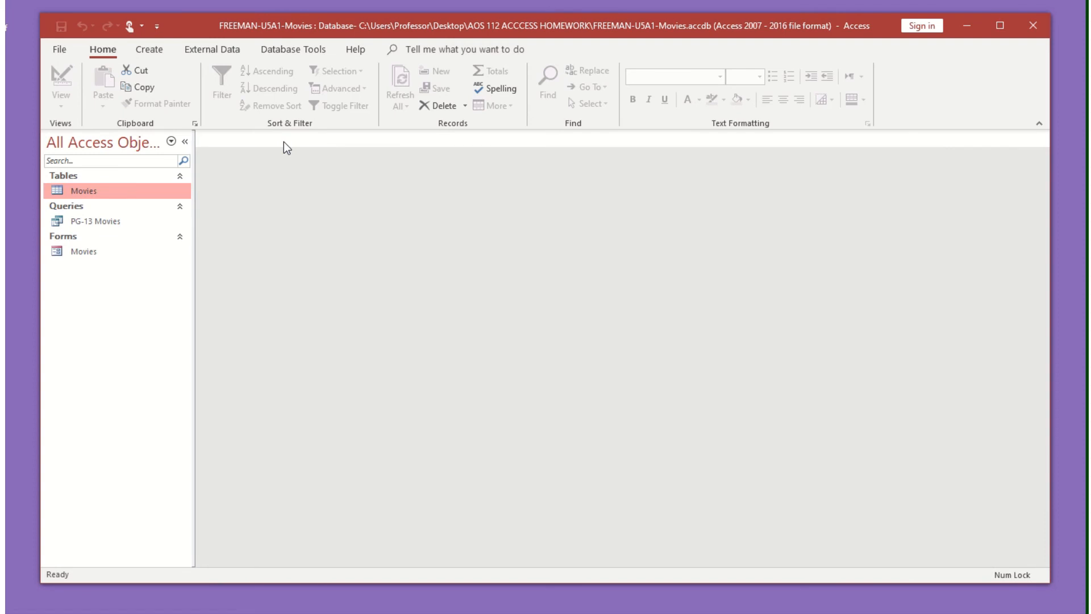
# Step: Create a report based on the PG-13 Movies query
pyautogui.click(112, 225)
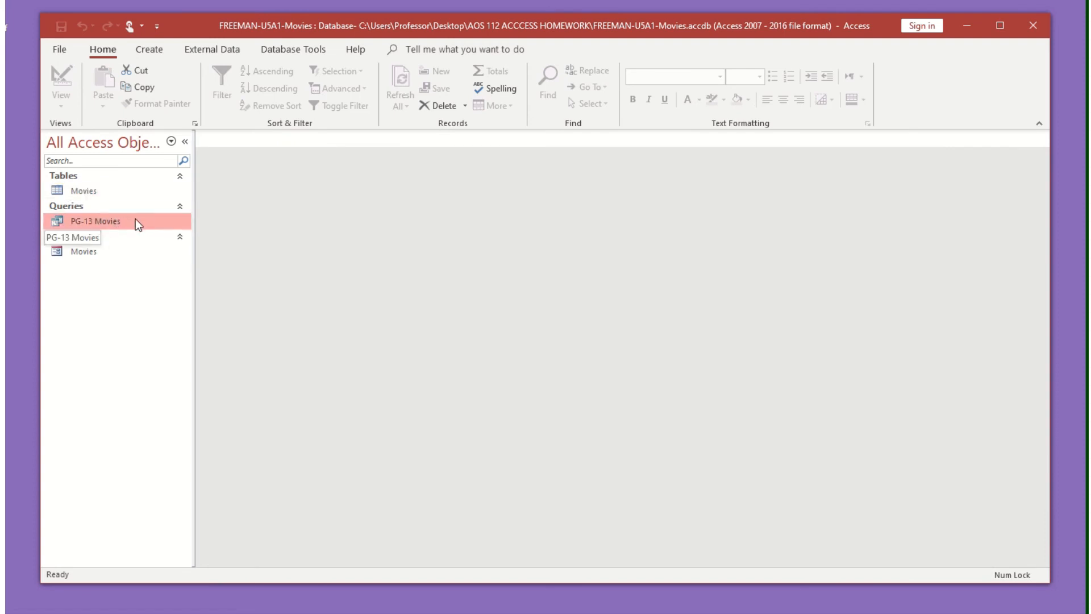
pyautogui.click(149, 50)
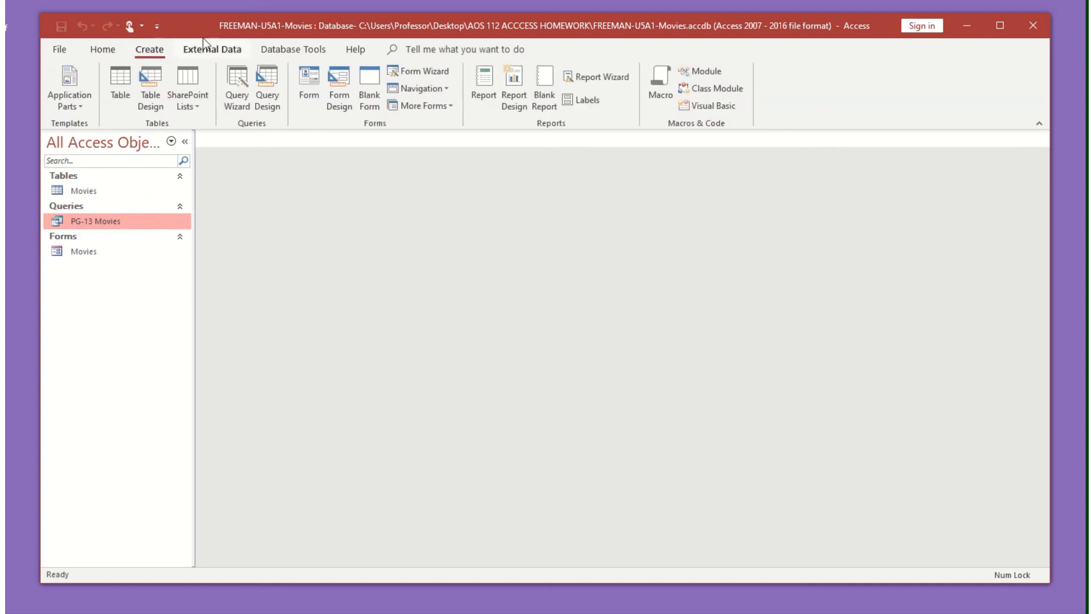
pyautogui.click(484, 85)
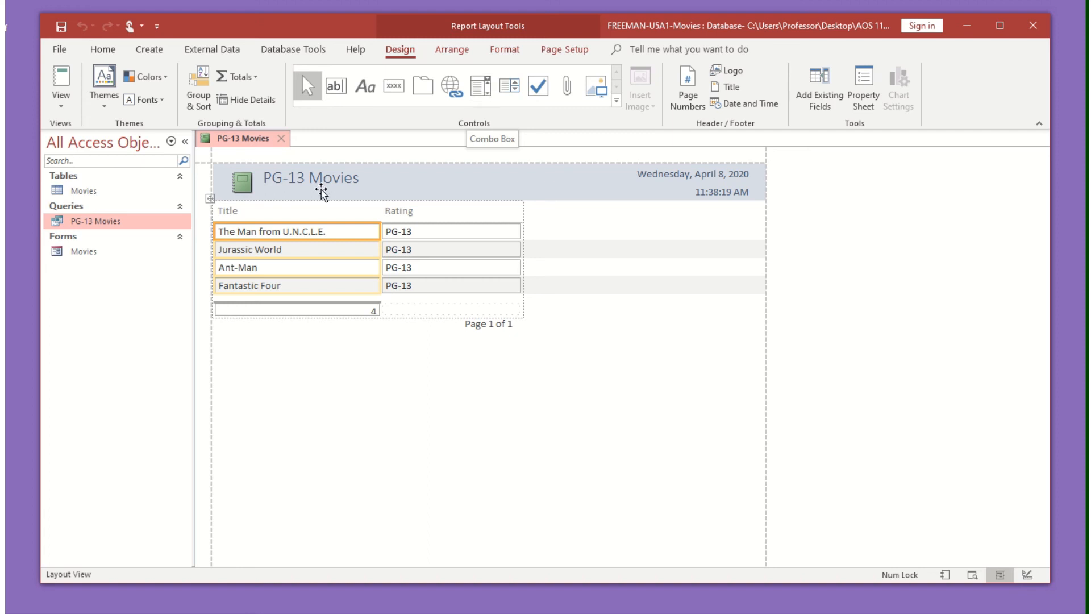
pyautogui.click(288, 215)
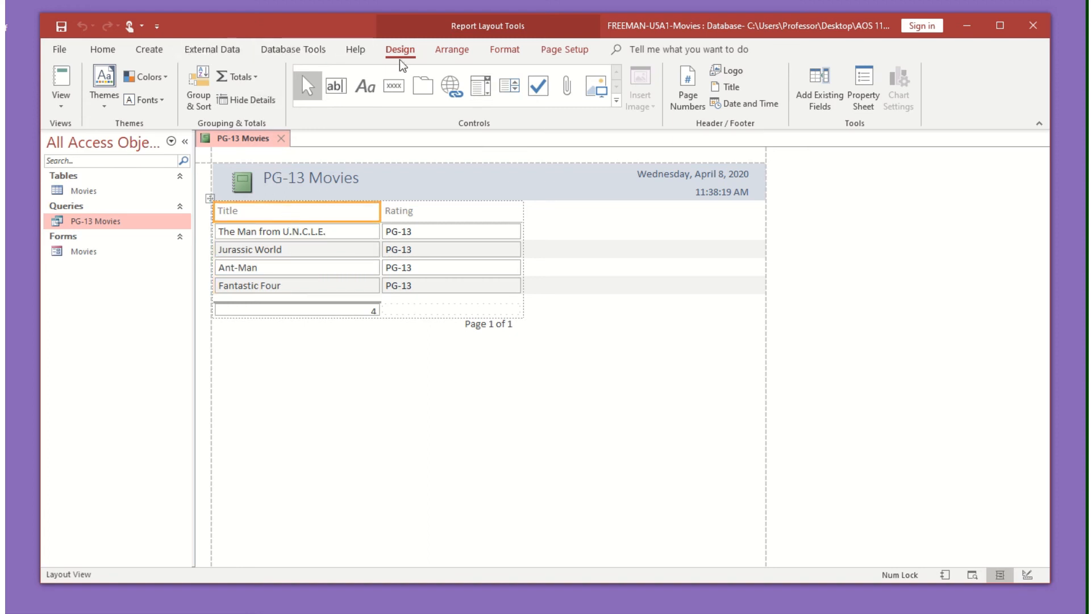
pyautogui.click(452, 50)
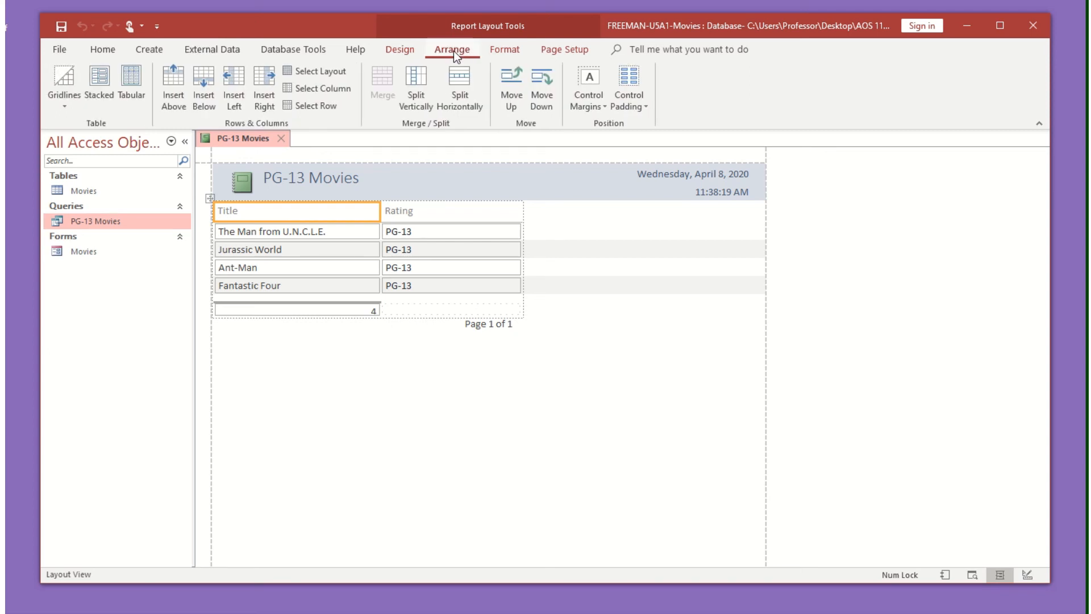
pyautogui.click(513, 56)
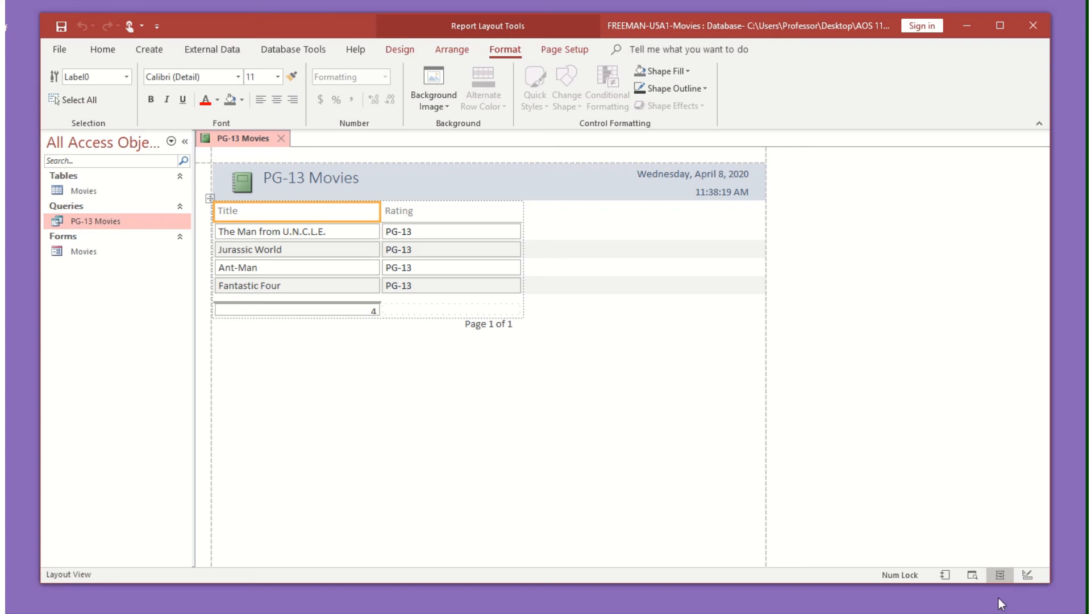
pyautogui.click(1027, 574)
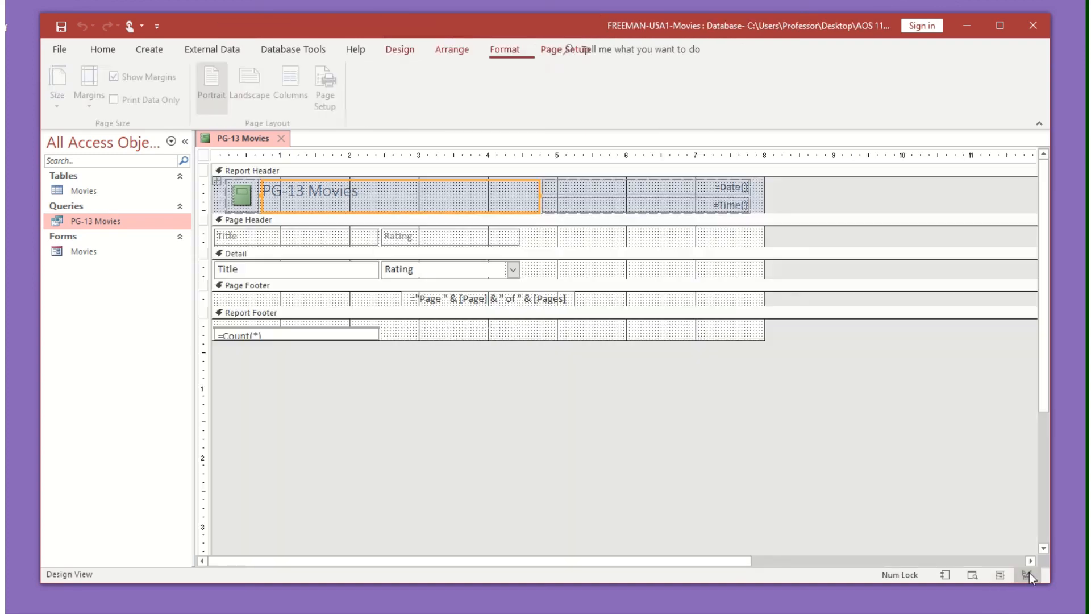
pyautogui.click(504, 47)
pyautogui.click(450, 49)
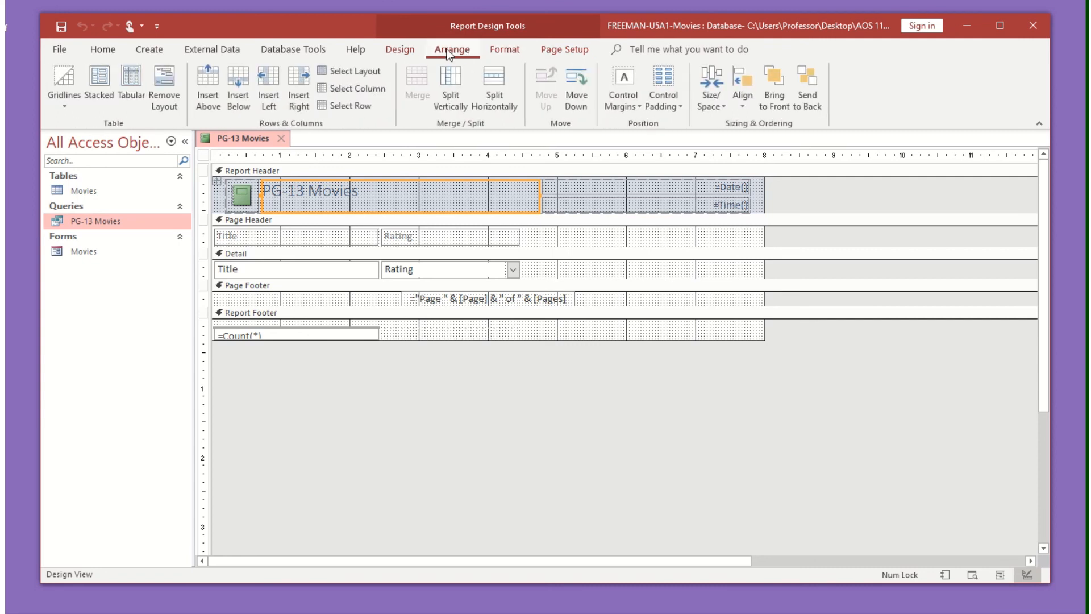
pyautogui.click(400, 49)
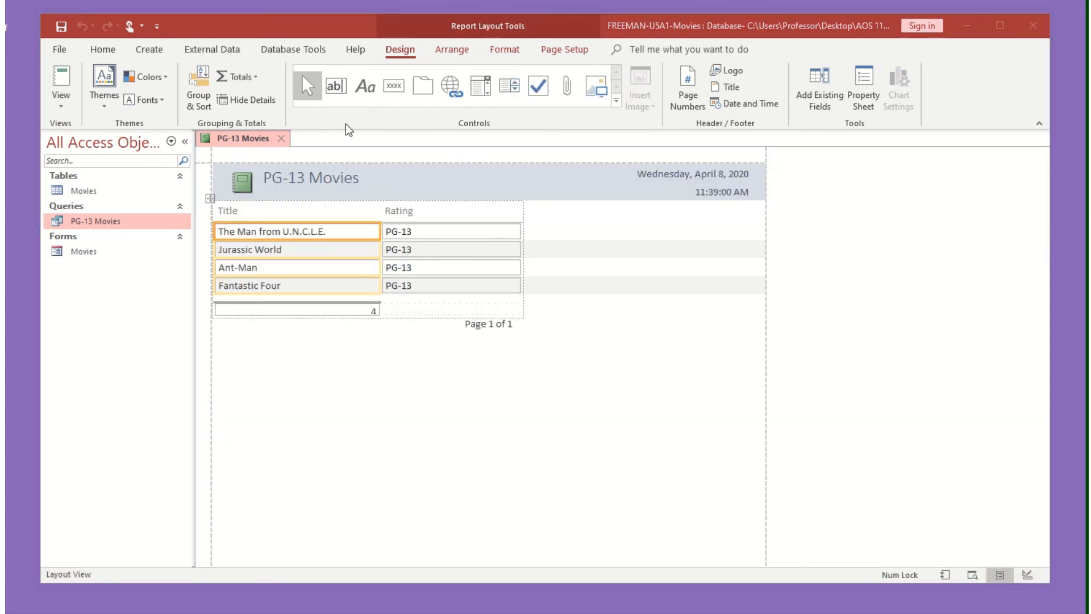
# Step: Add a sort to the report that orders the records by Title with A on top
pyautogui.click(199, 96)
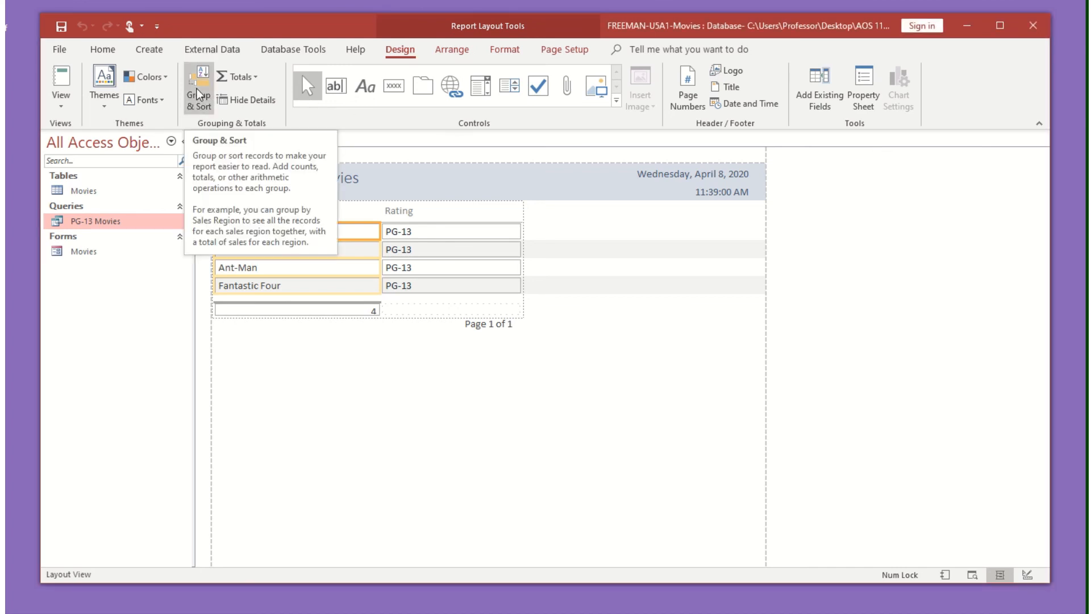
pyautogui.click(199, 95)
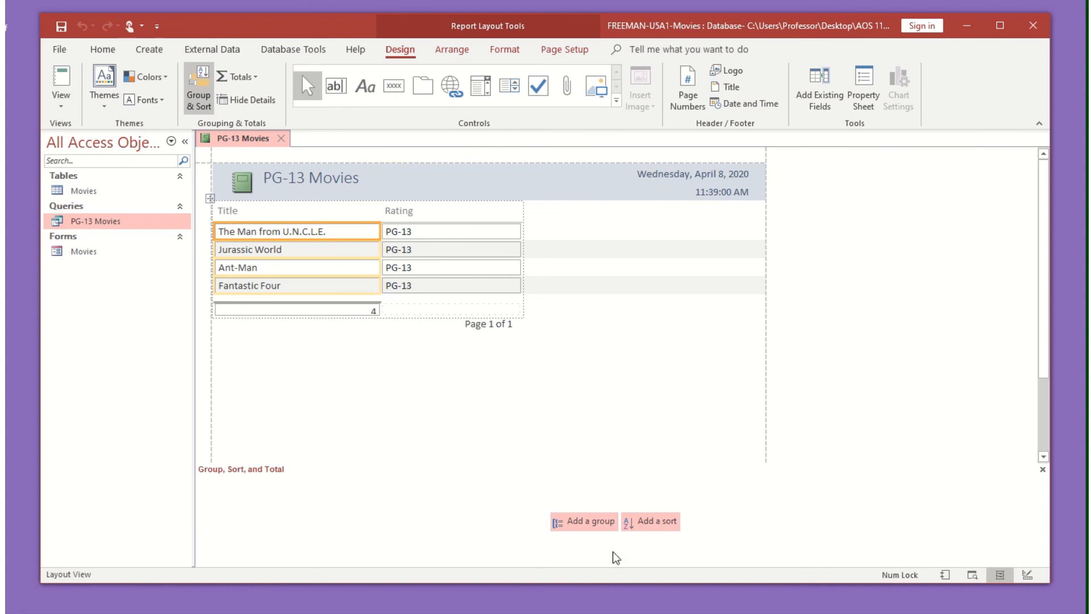
pyautogui.click(638, 523)
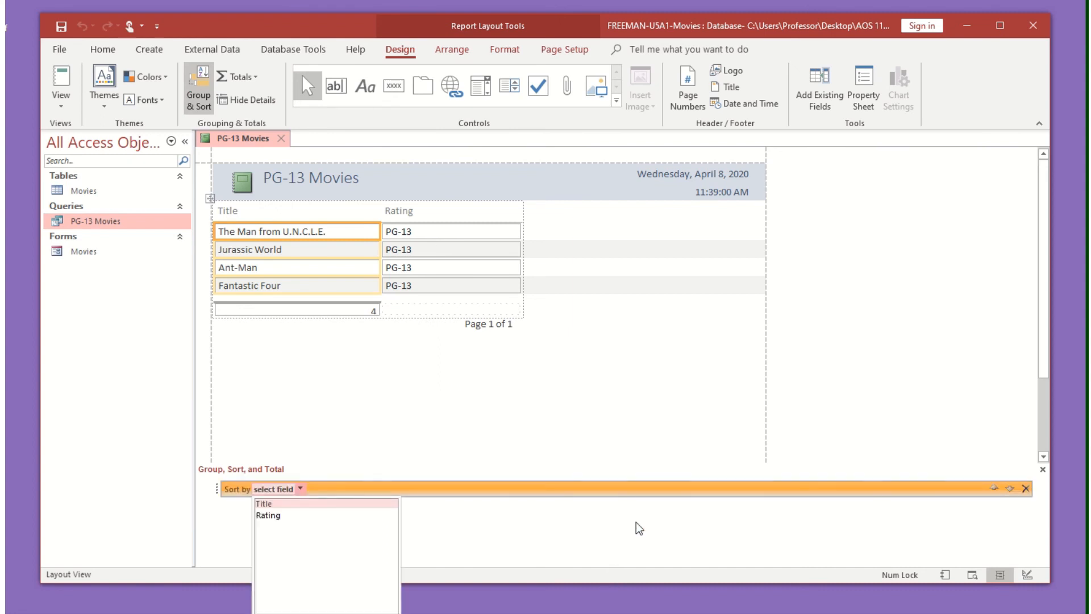
pyautogui.click(267, 506)
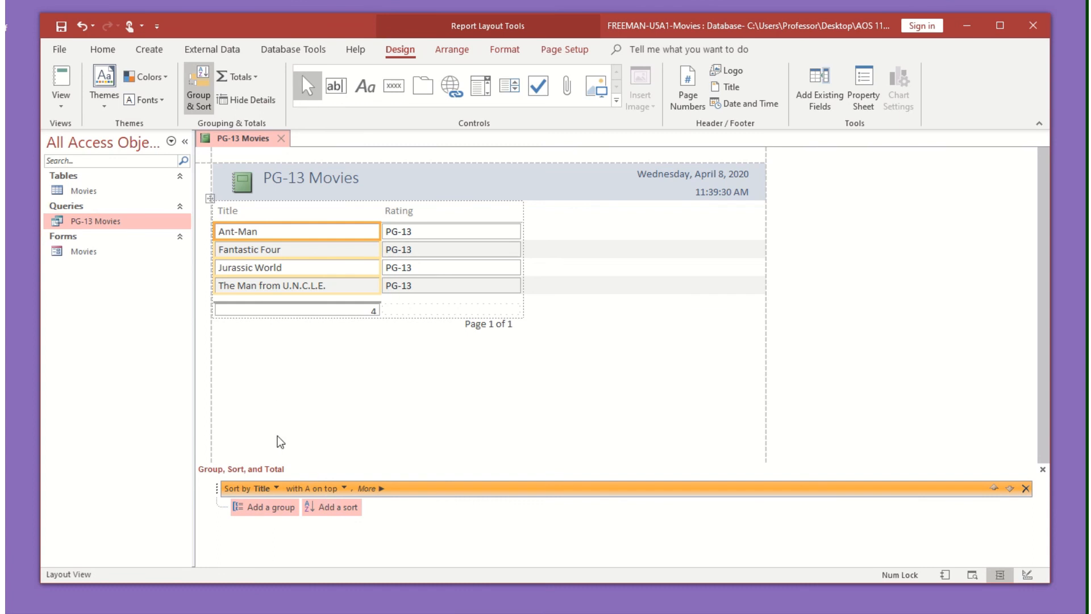
# Step: Make the count box below the report's Title column slightly taller so that its number fits
pyautogui.click(309, 310)
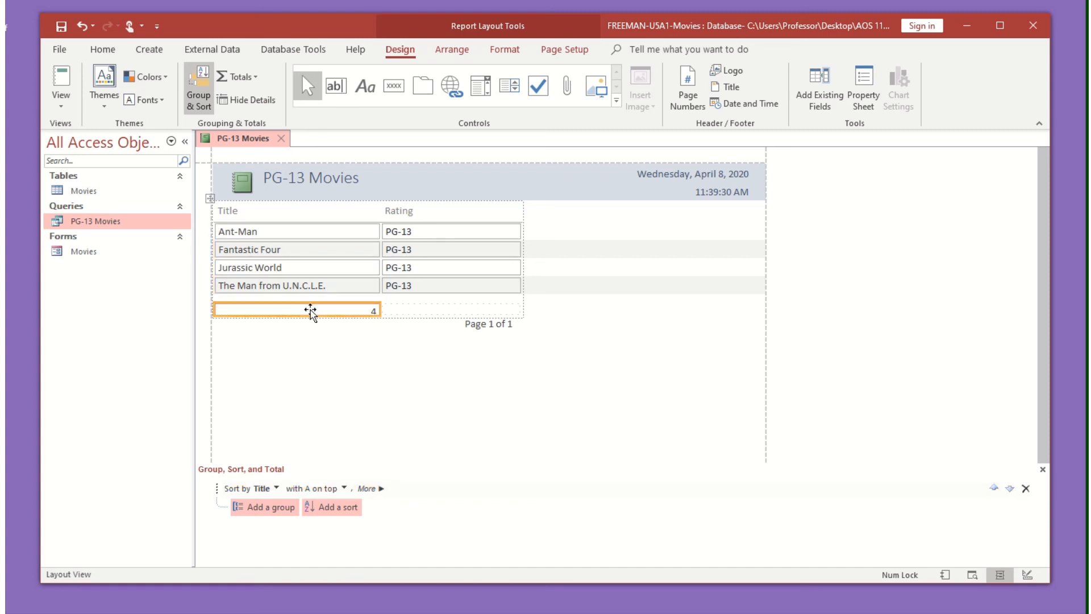
pyautogui.moveTo(315, 317); pyautogui.dragTo(316, 322)
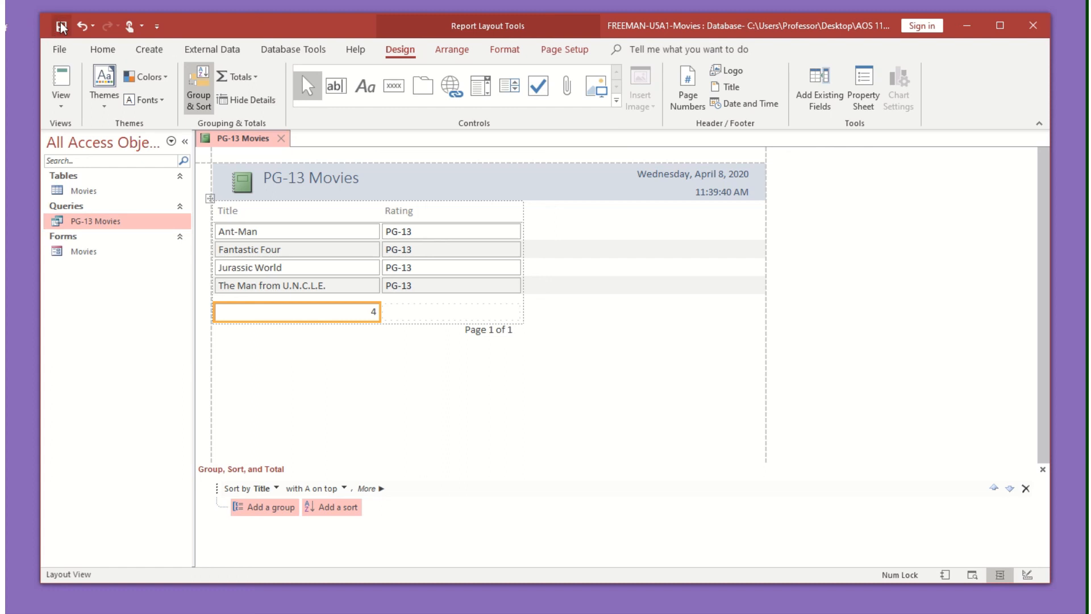
# Step: Show the report in Report View and save it as PG-13 Movies
pyautogui.click(945, 575)
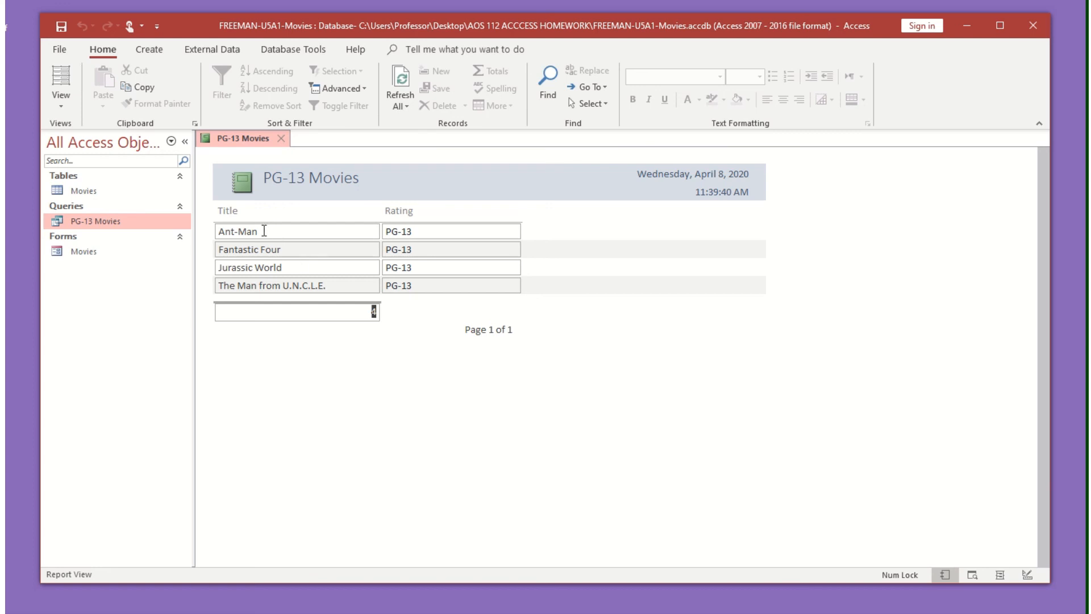
pyautogui.click(61, 27)
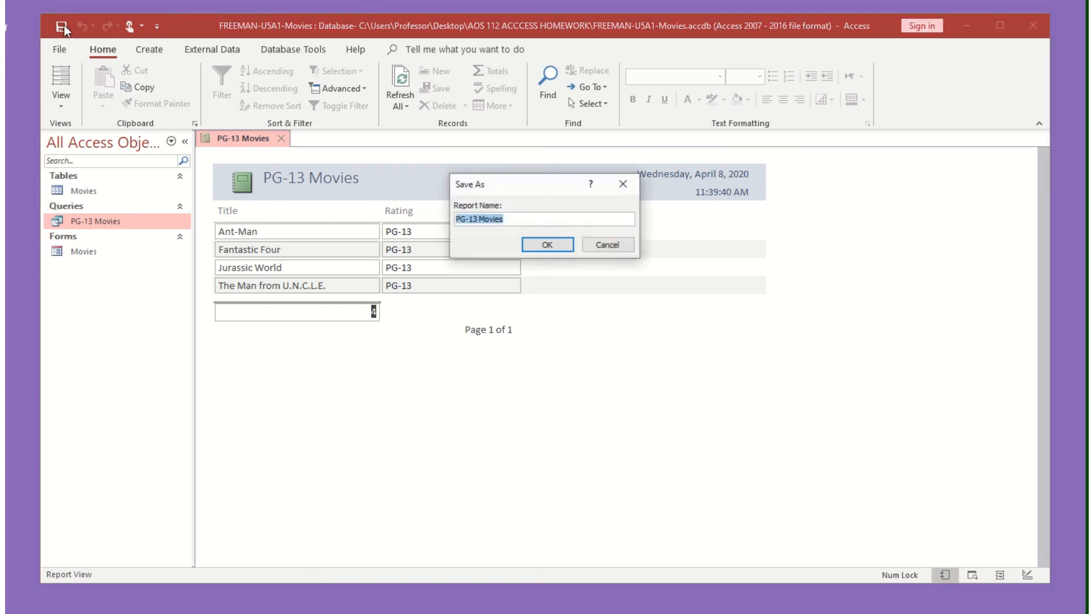
pyautogui.click(565, 245)
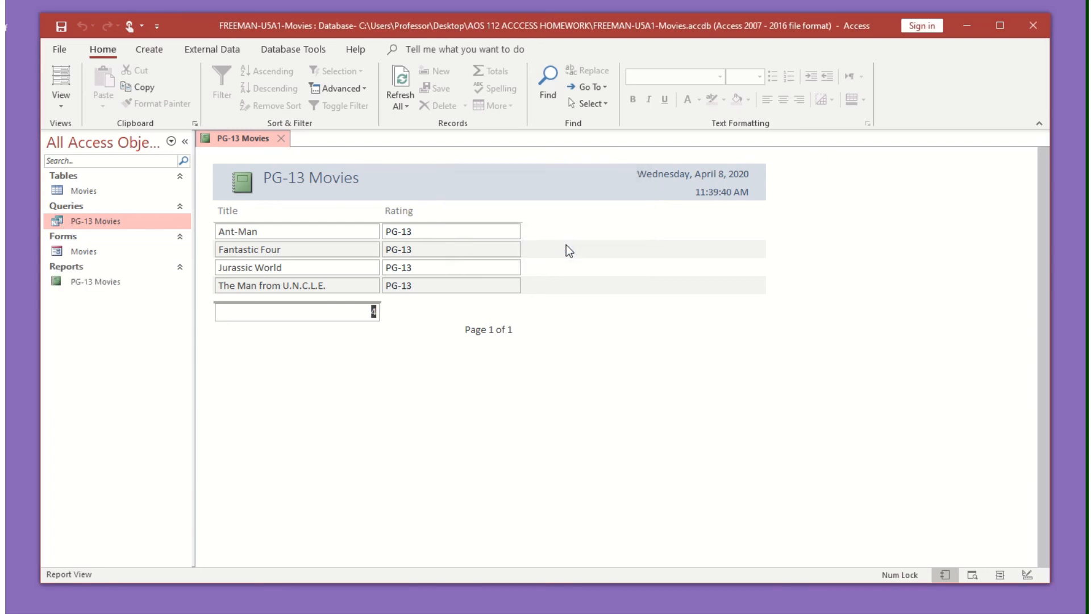